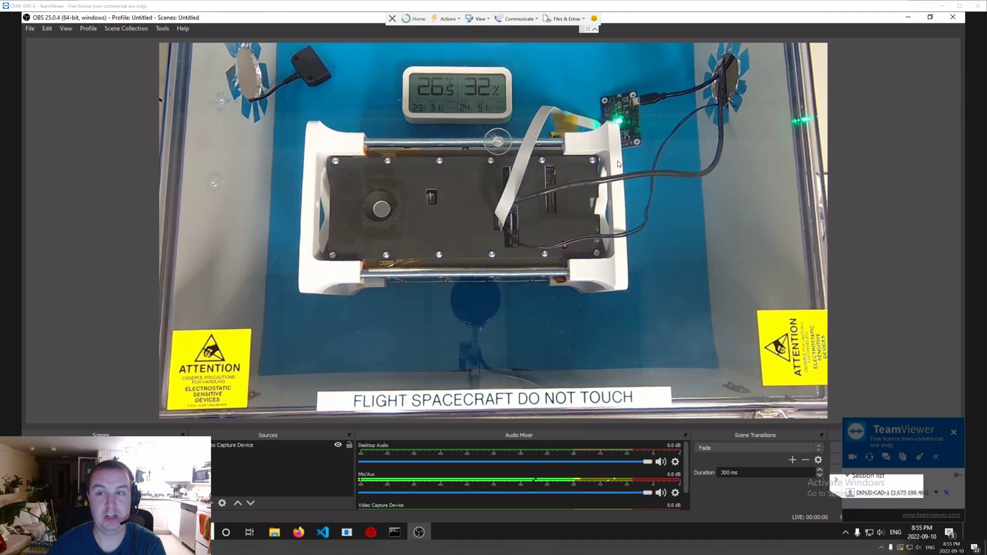
Restore the maximized OBS camera-feed window and snap it to the left half of the screen.
{"action": "left_click_drag", "start_coordinate": [685, 22], "coordinate": [13, 125]}
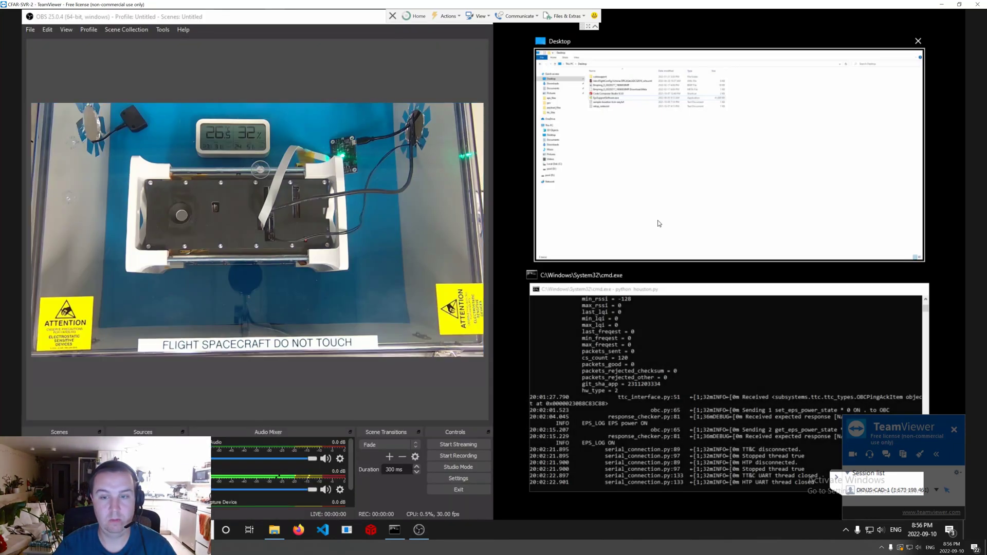
Snap the Explorer window to the right half and open the Documents\gcs folder.
{"action": "left_click", "coordinate": [664, 206]}
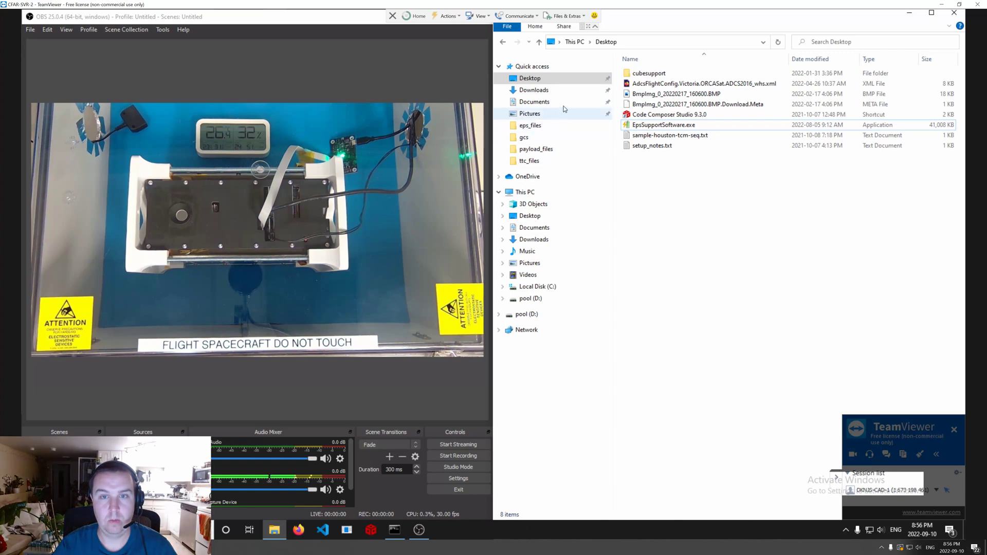
{"action": "left_click", "coordinate": [556, 103]}
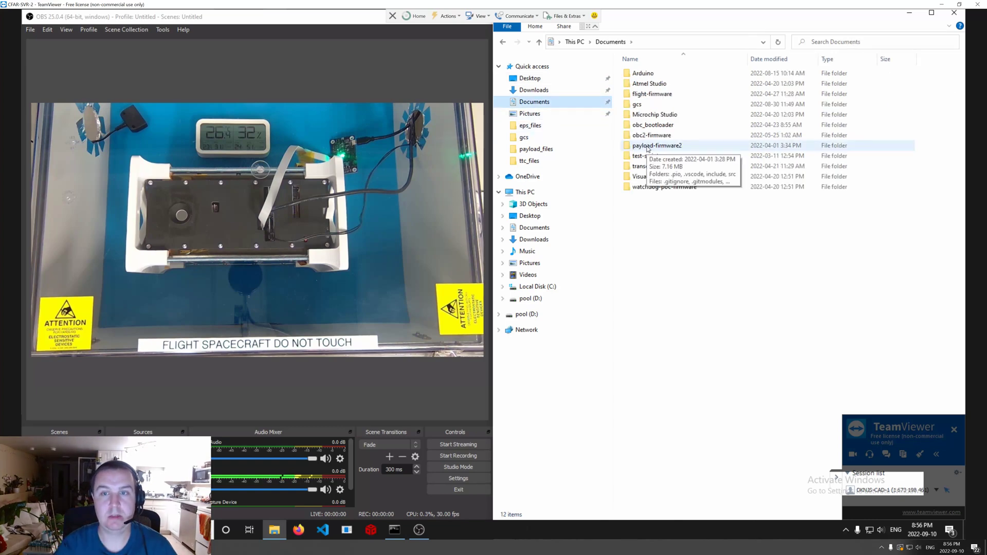
{"action": "double_click", "coordinate": [642, 104]}
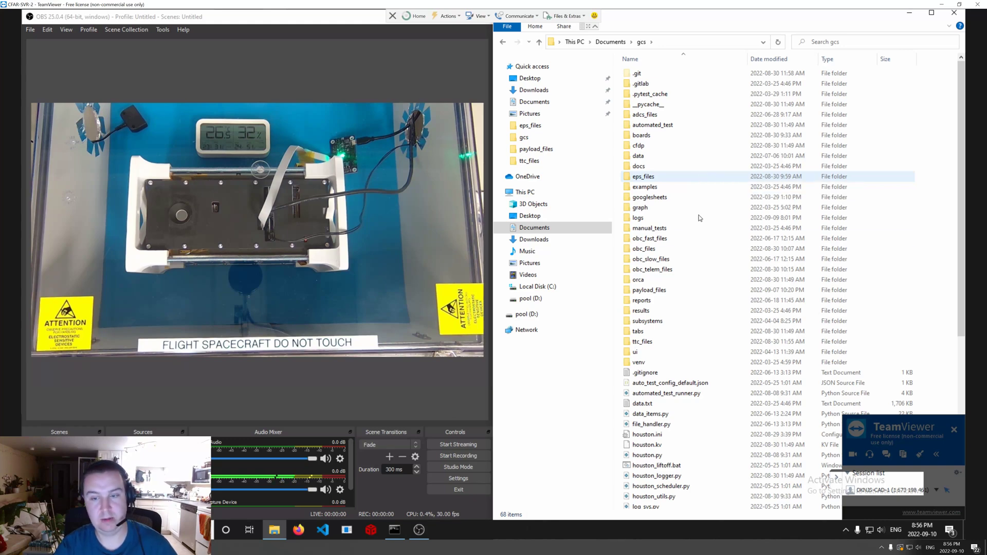
Look over houston_liftoff.bat and houston.py in gcs, then make the folder path editable.
{"action": "scroll", "coordinate": [711, 268], "scroll_direction": "down", "scroll_amount": 6}
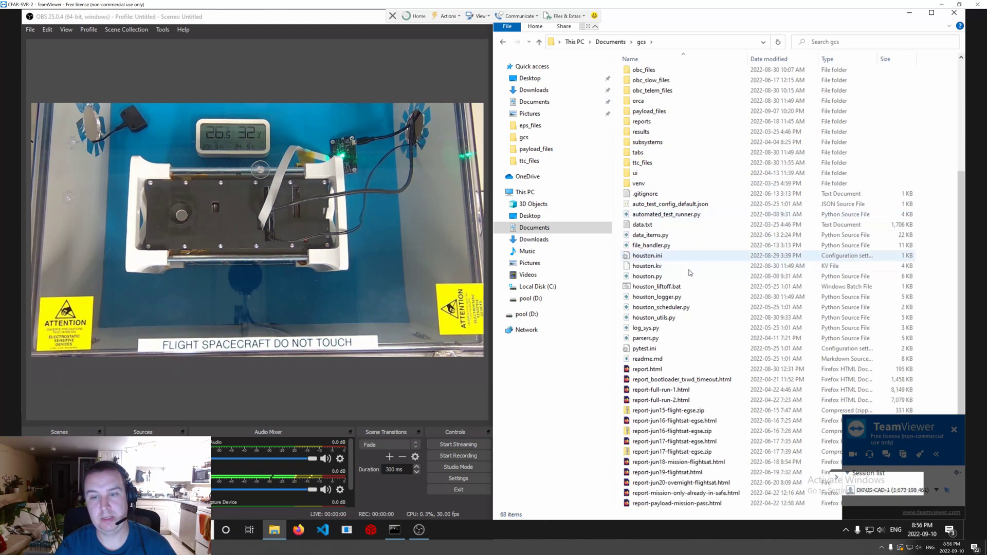
{"action": "left_click", "coordinate": [662, 286]}
{"action": "left_click", "coordinate": [668, 278]}
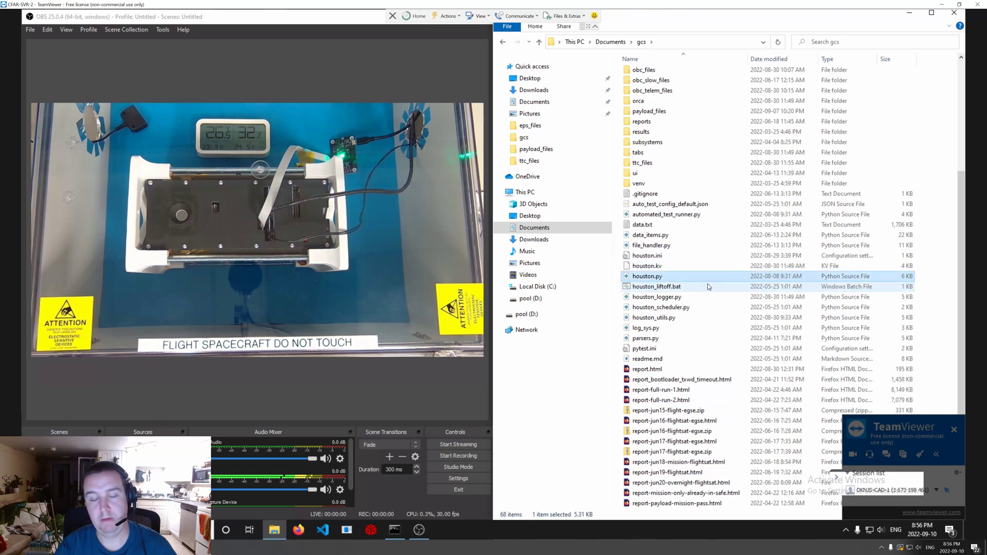
{"action": "scroll", "coordinate": [713, 323], "scroll_direction": "up", "scroll_amount": 6}
{"action": "left_click", "coordinate": [880, 197]}
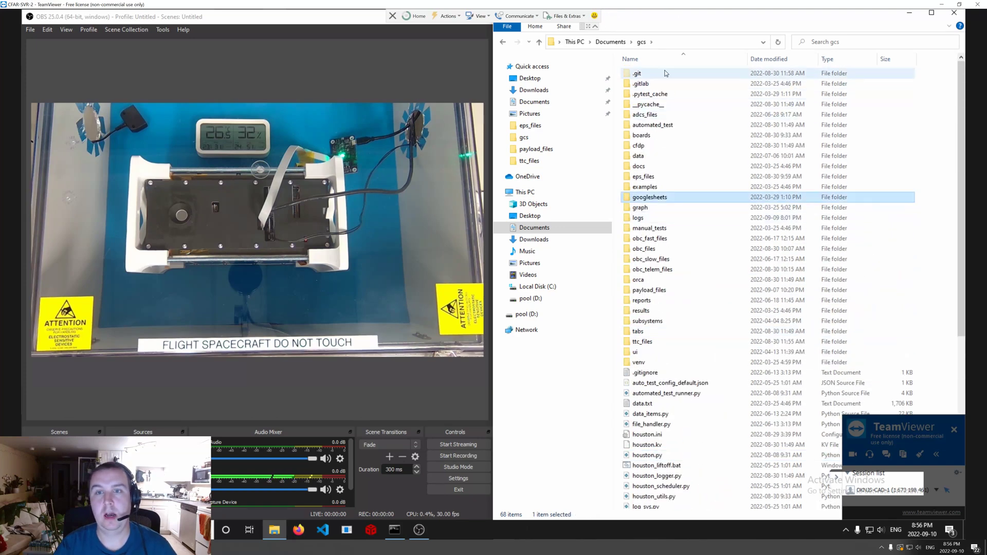
{"action": "left_click", "coordinate": [683, 42]}
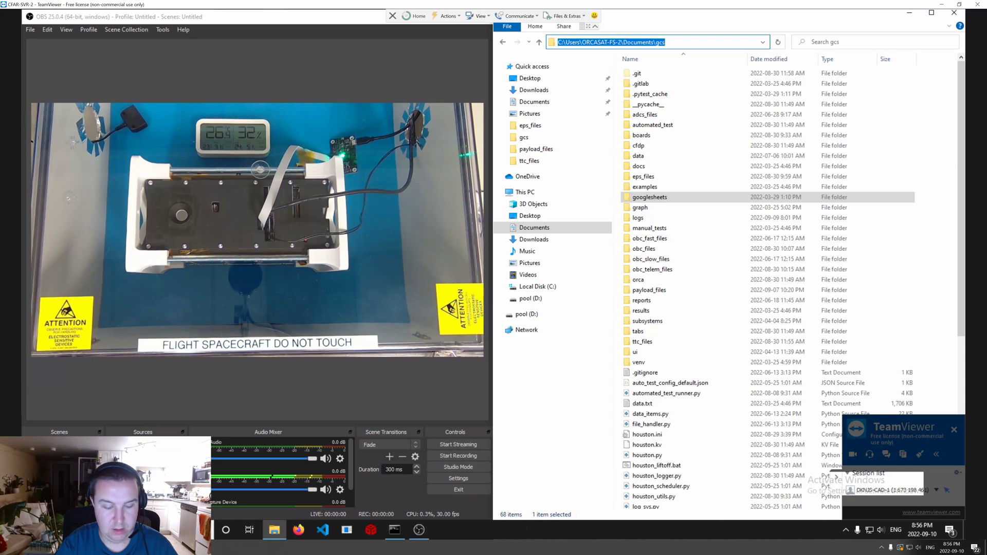
Open a command prompt in gcs, enlarge it, and activate the venv with .\venv\Scripts\activate.
{"action": "type", "text": "cmd"}
{"action": "key", "text": "Return"}
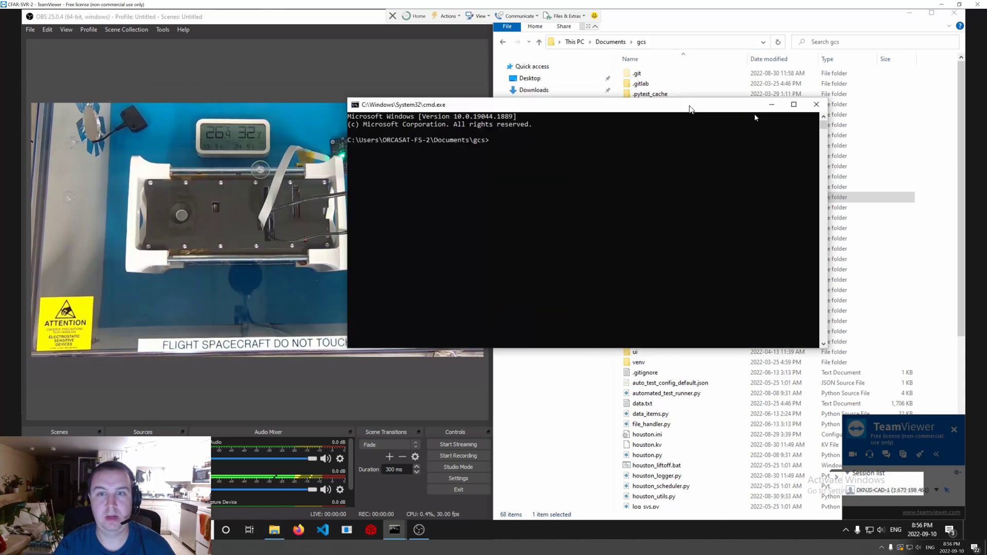
{"action": "left_click_drag", "start_coordinate": [690, 110], "coordinate": [924, 113]}
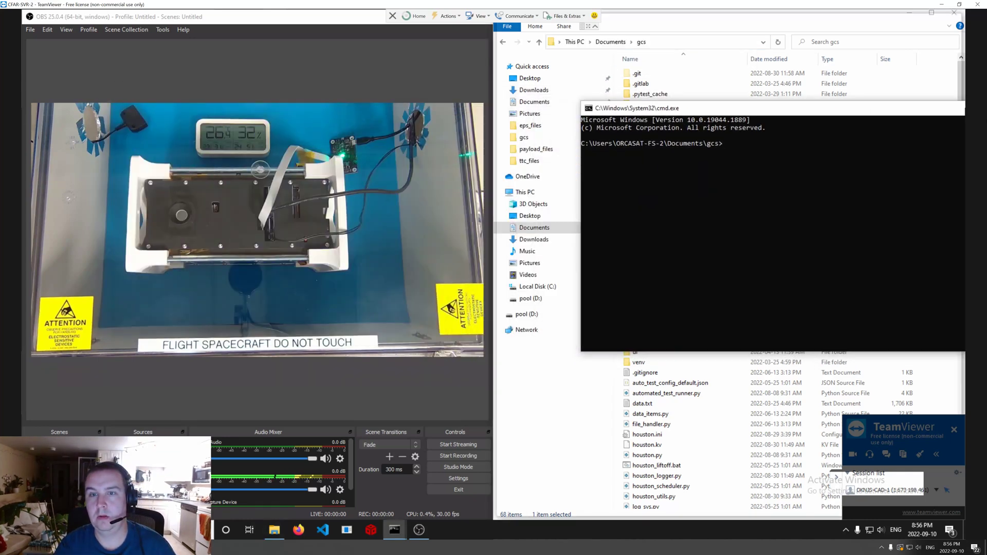
{"action": "double_click", "coordinate": [869, 109]}
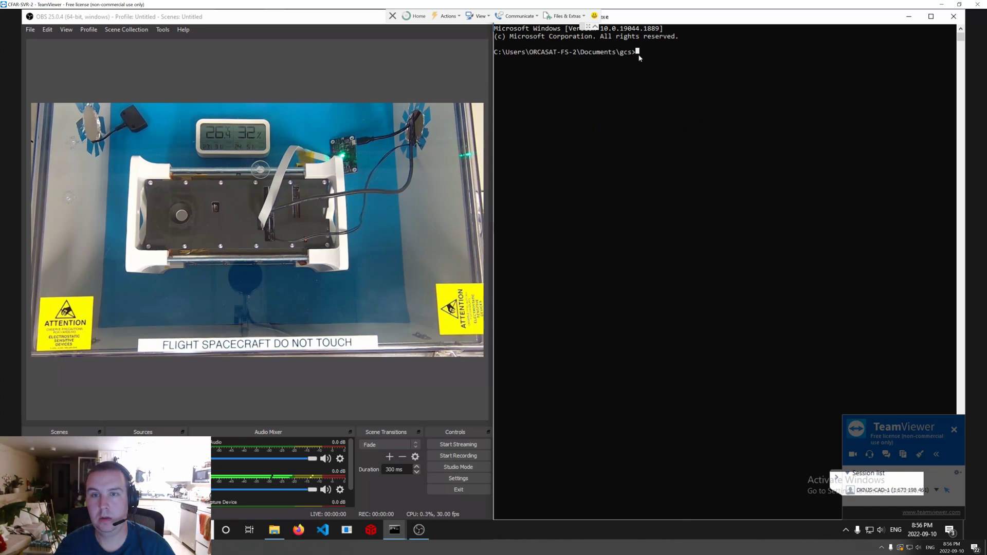
{"action": "type", "text": "."}
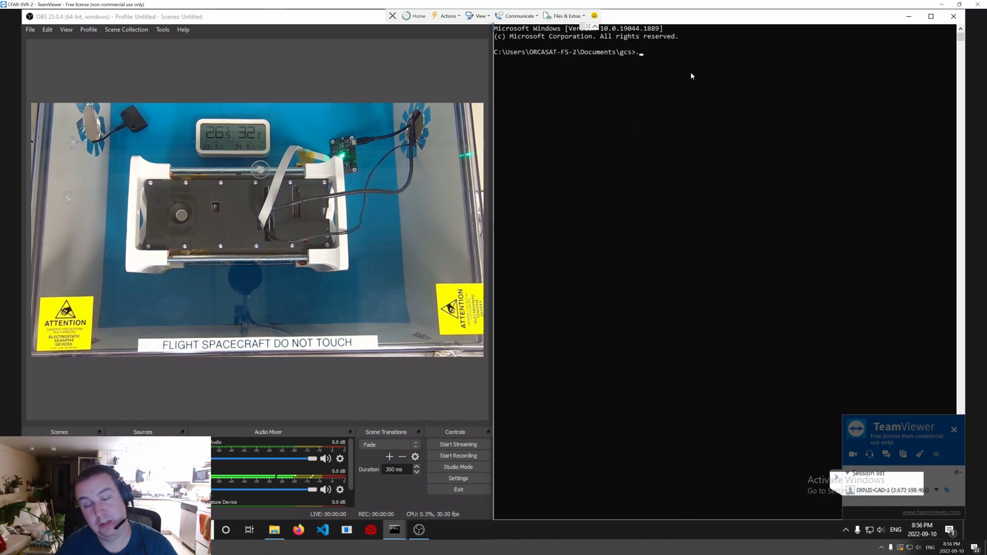
{"action": "type", "text": "\\"}
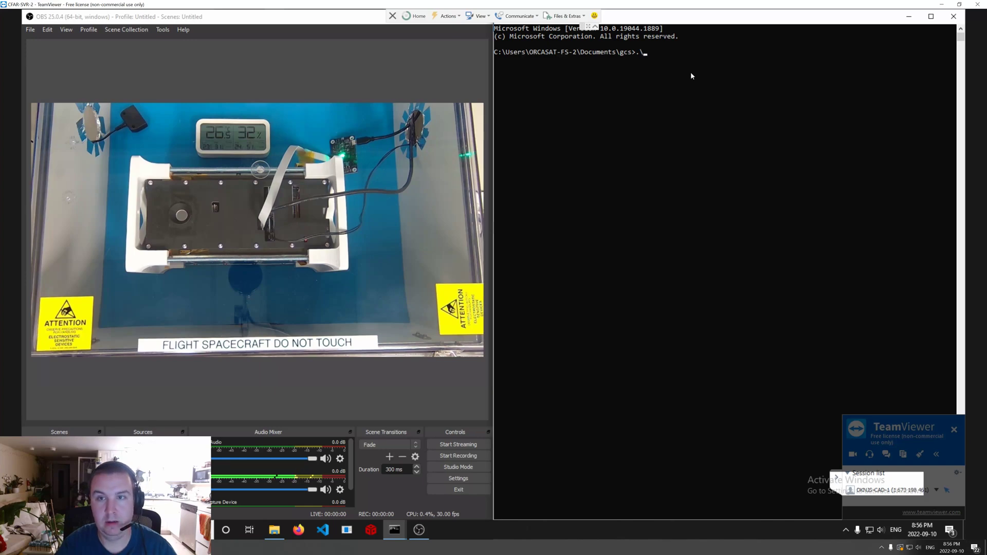
{"action": "type", "text": "venv\\Scripts"}
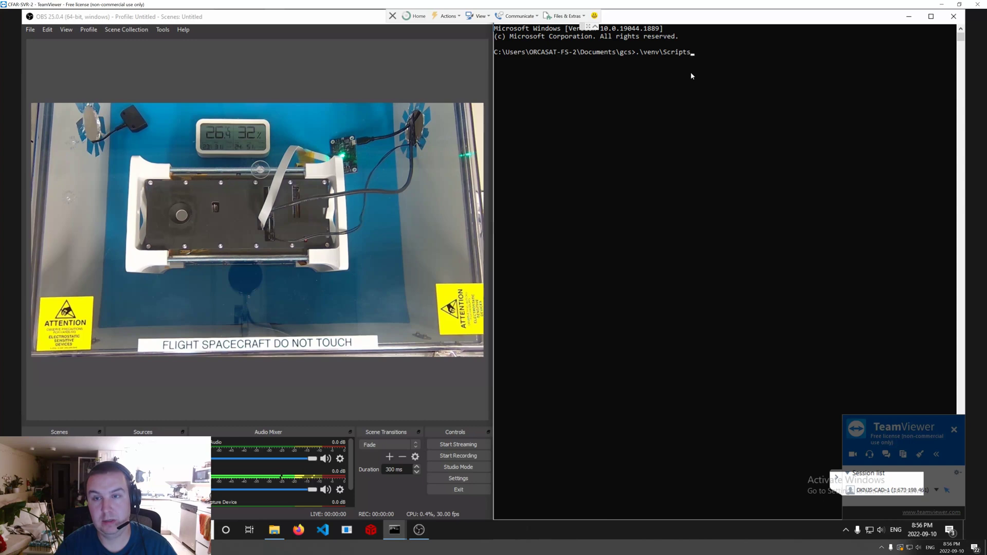
{"action": "type", "text": "\\activate"}
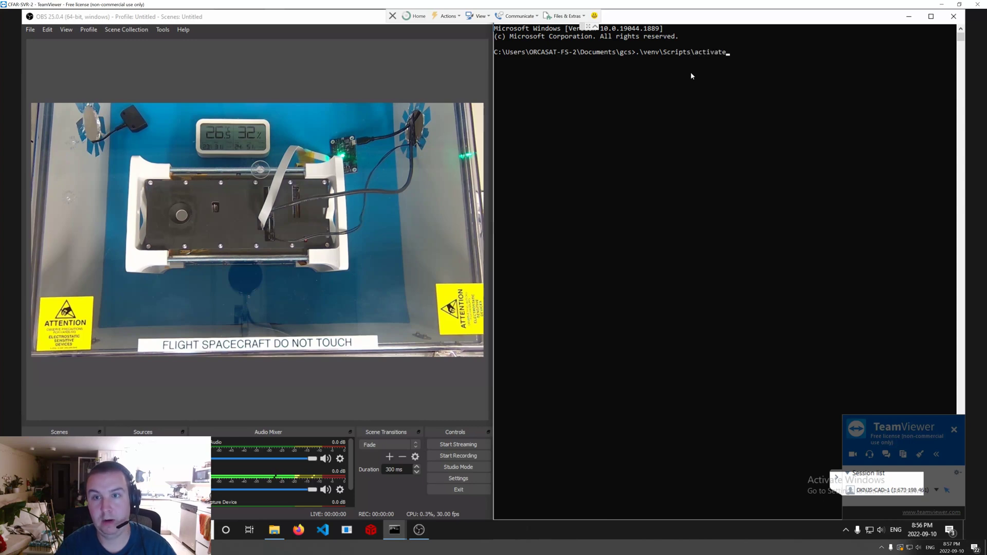
{"action": "key", "text": "Return"}
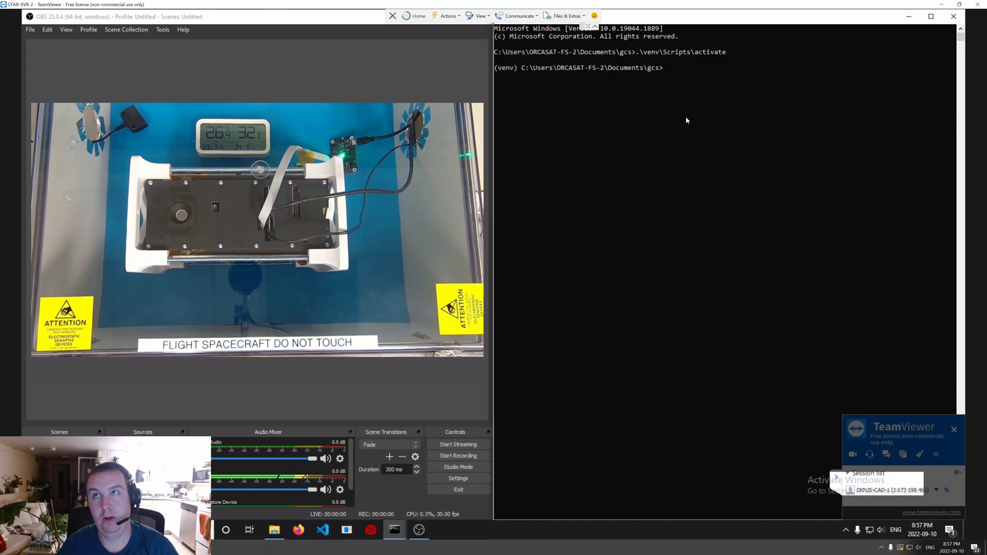
Run python houston.py, correcting the misspelled script name, to launch the Houston ground station.
{"action": "type", "text": "python"}
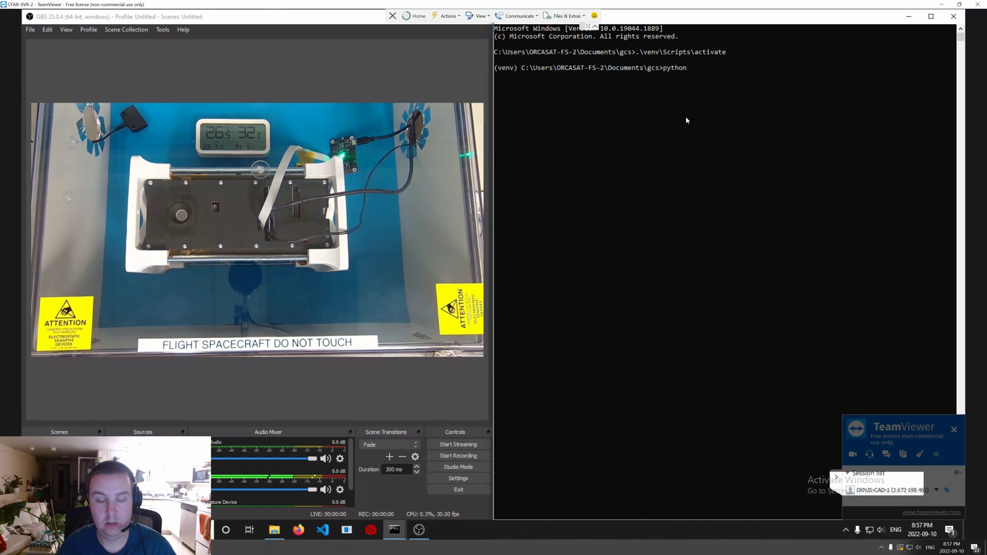
{"action": "type", "text": " houst.py"}
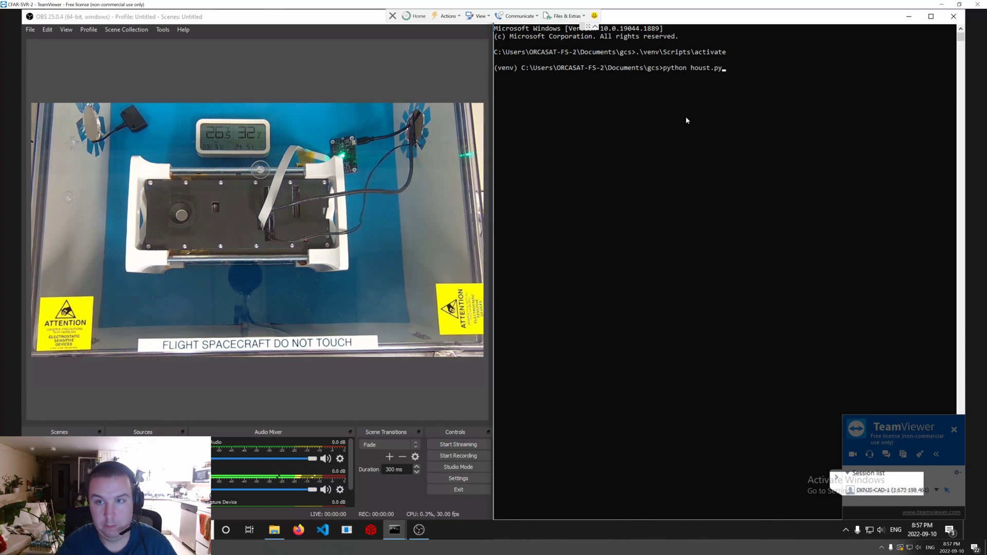
{"action": "key", "text": "BackSpace"}
{"action": "key", "text": "BackSpace"}
{"action": "type", "text": "on.py"}
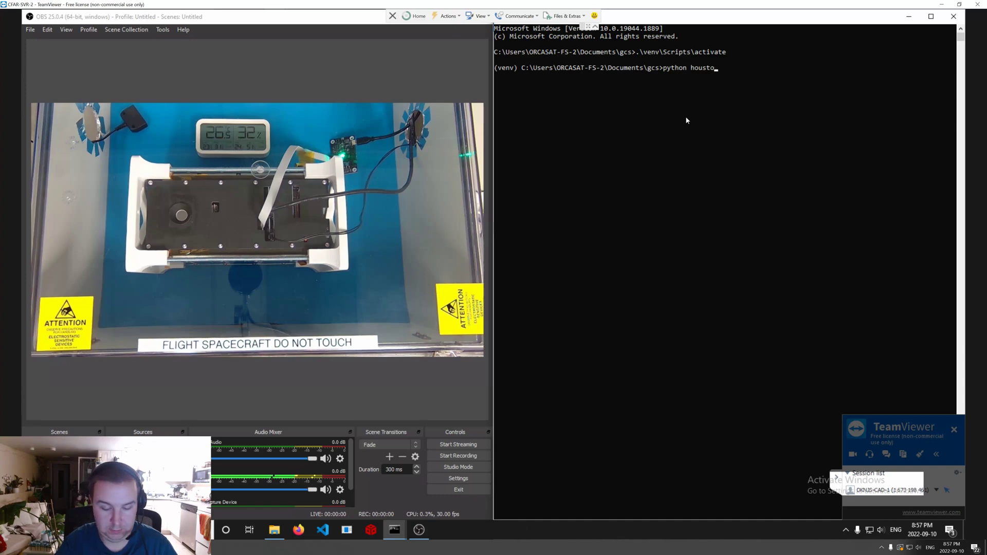
{"action": "key", "text": "Return"}
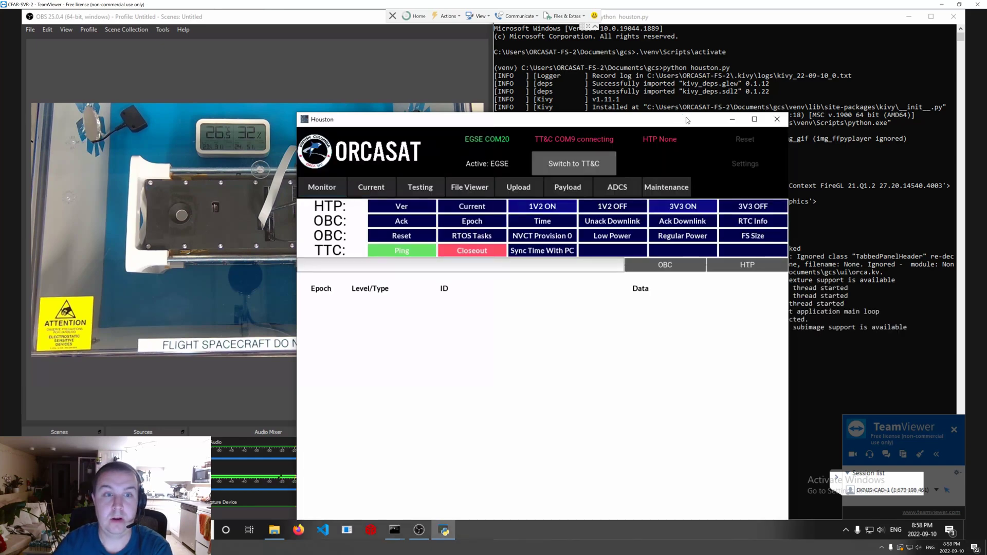
Move the Houston window to the right half and send a TTC ping to ProtoSat.
{"action": "left_click_drag", "start_coordinate": [687, 122], "coordinate": [971, 87]}
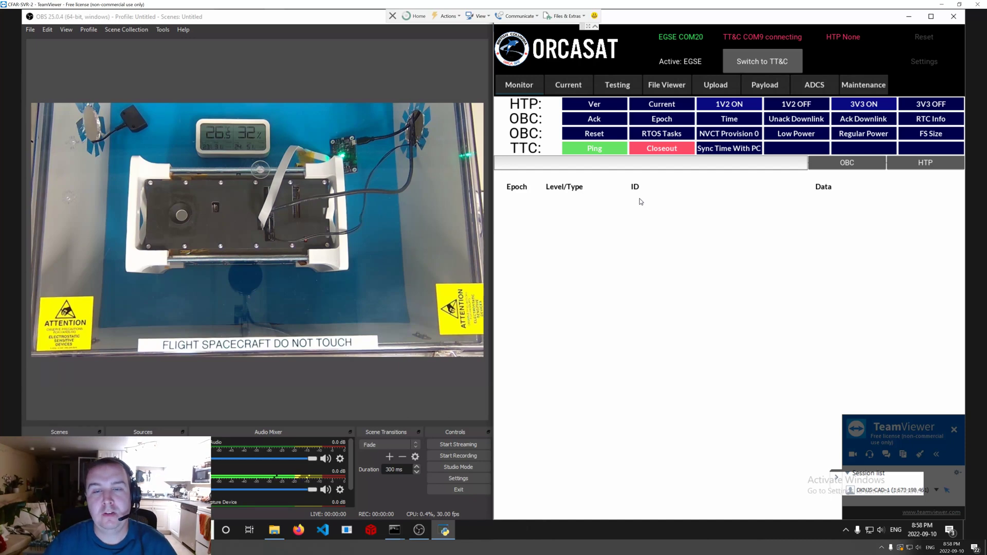
{"action": "left_click", "coordinate": [602, 149]}
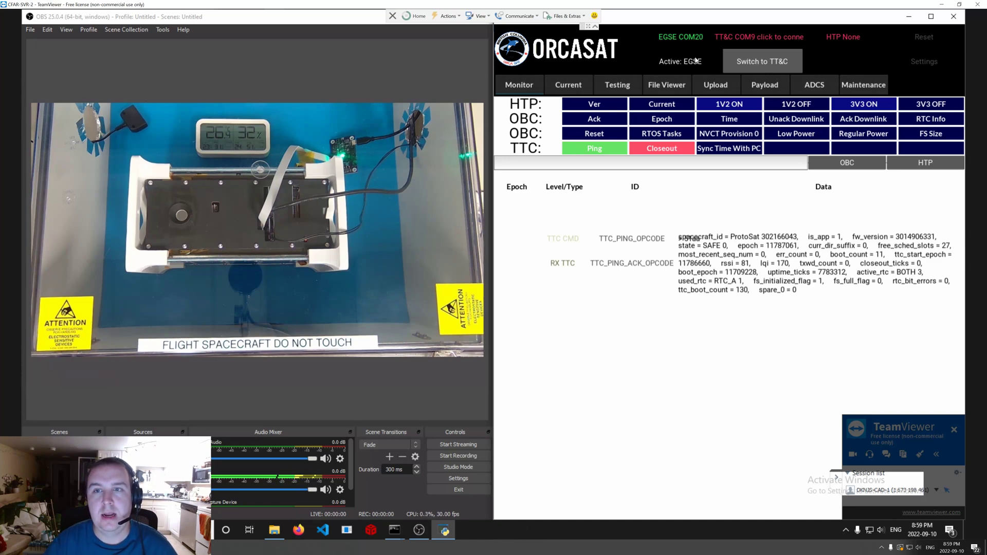
Confirm in Houston Settings that the OBC EGSE serial port stays COM20, then close settings.
{"action": "left_click", "coordinate": [924, 62]}
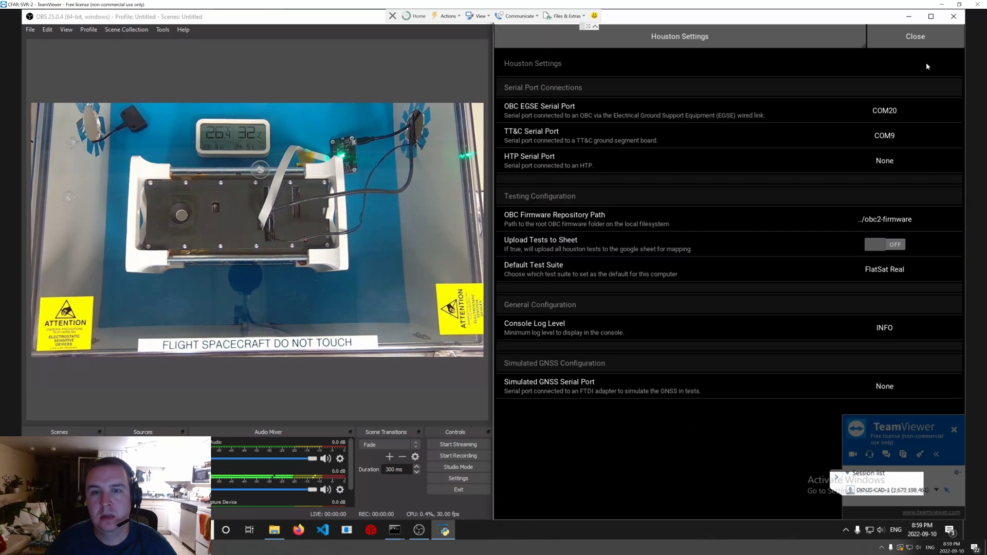
{"action": "left_click", "coordinate": [621, 112]}
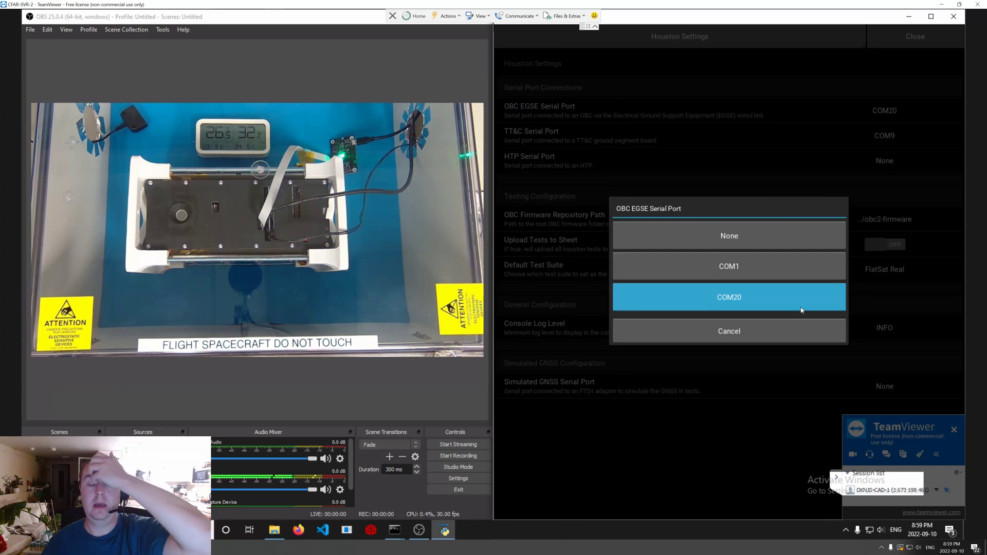
{"action": "left_click", "coordinate": [751, 292]}
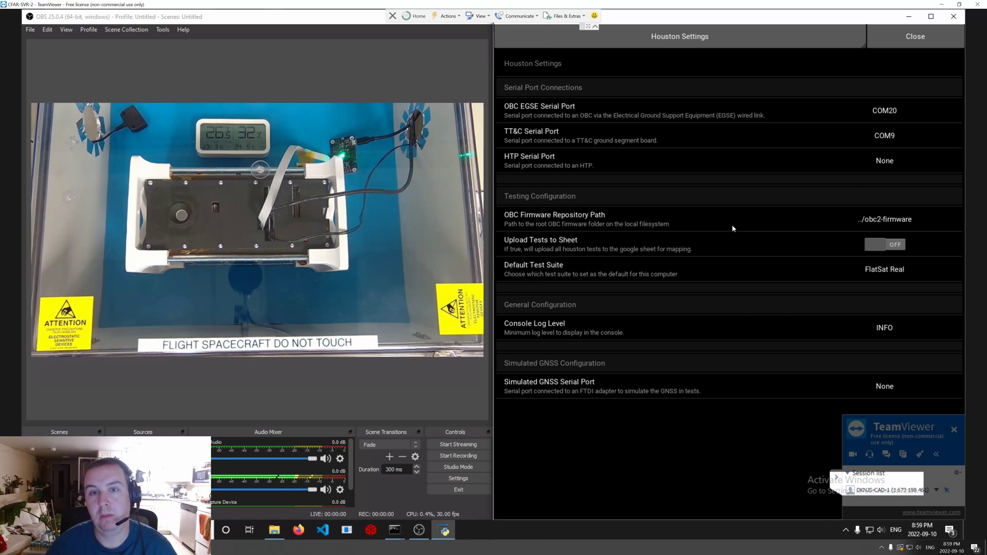
{"action": "key", "text": "Escape"}
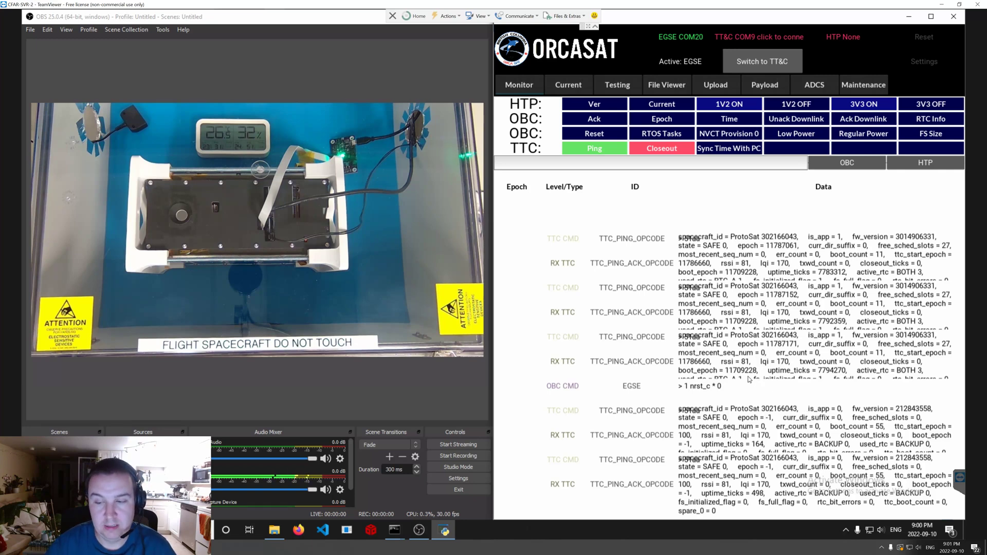
Focus Houston's command entry field to start a new spacecraft command.
{"action": "left_click", "coordinate": [595, 164]}
Send firmware_load over EGSE and ping ProtoSat to confirm is_app is 1.
{"action": "type", "text": "fi"}
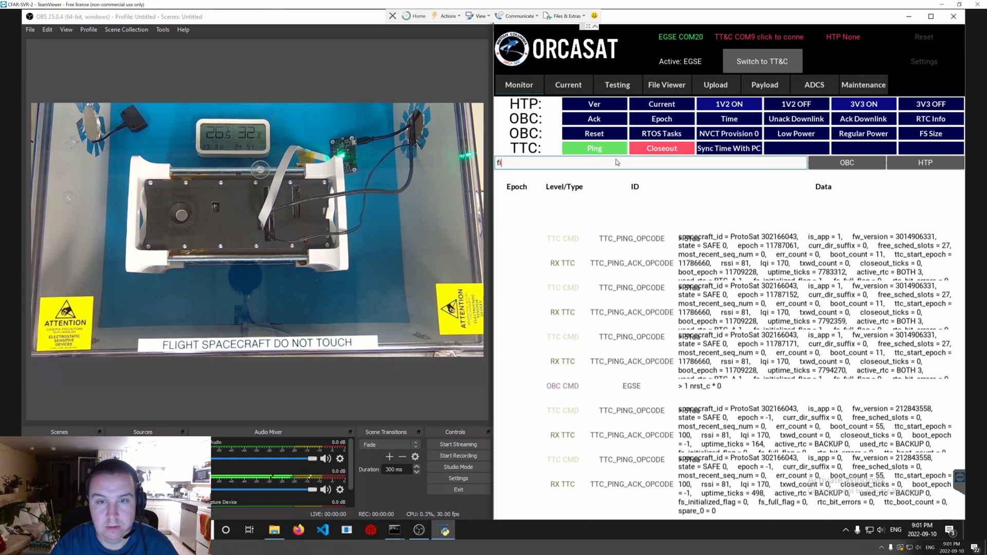
{"action": "type", "text": "rmware_load"}
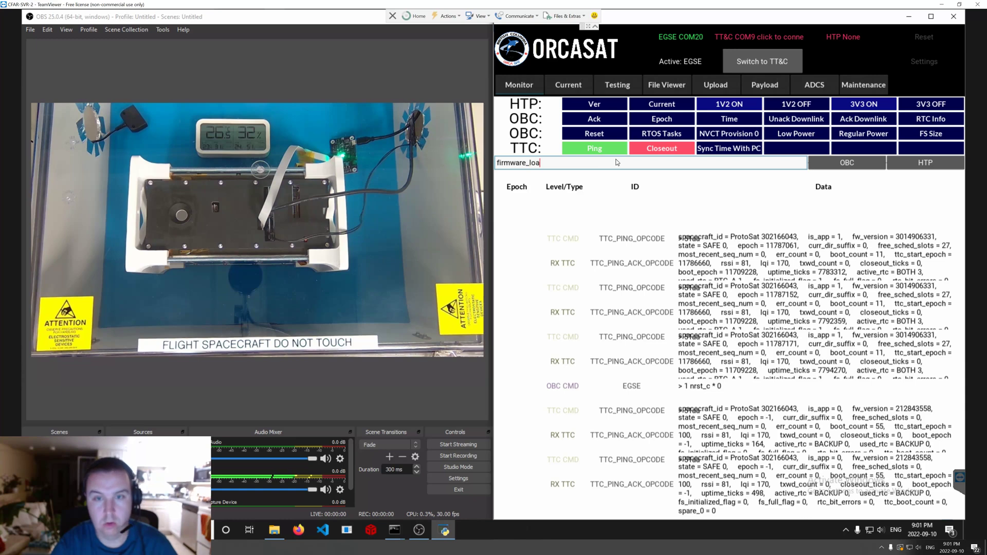
{"action": "key", "text": "Return"}
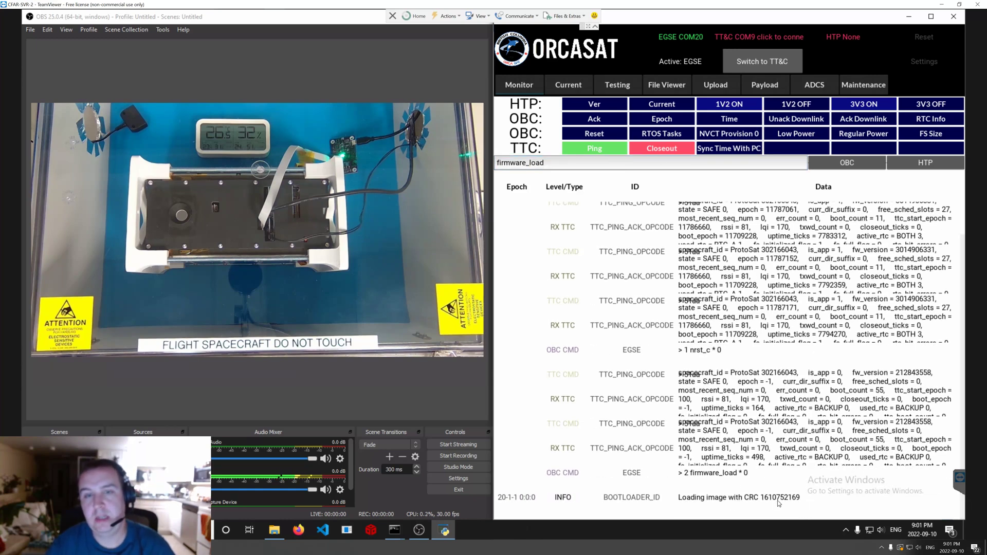
{"action": "left_click", "coordinate": [597, 151]}
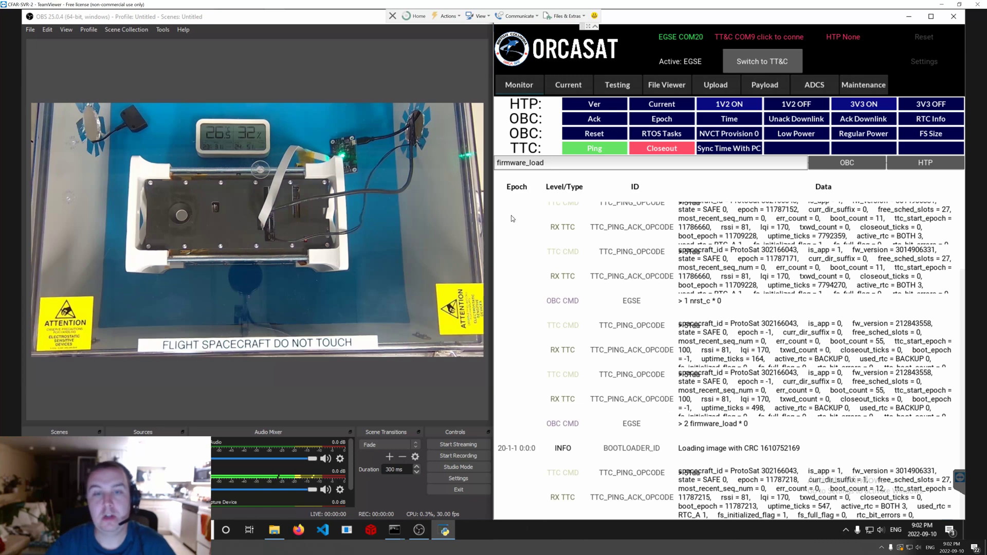
Replace the entry with sm_transition NOMINAL and send it to move ProtoSat to NOMINAL.
{"action": "double_click", "coordinate": [582, 166]}
{"action": "key", "text": "BackSpace"}
{"action": "key", "text": "BackSpace"}
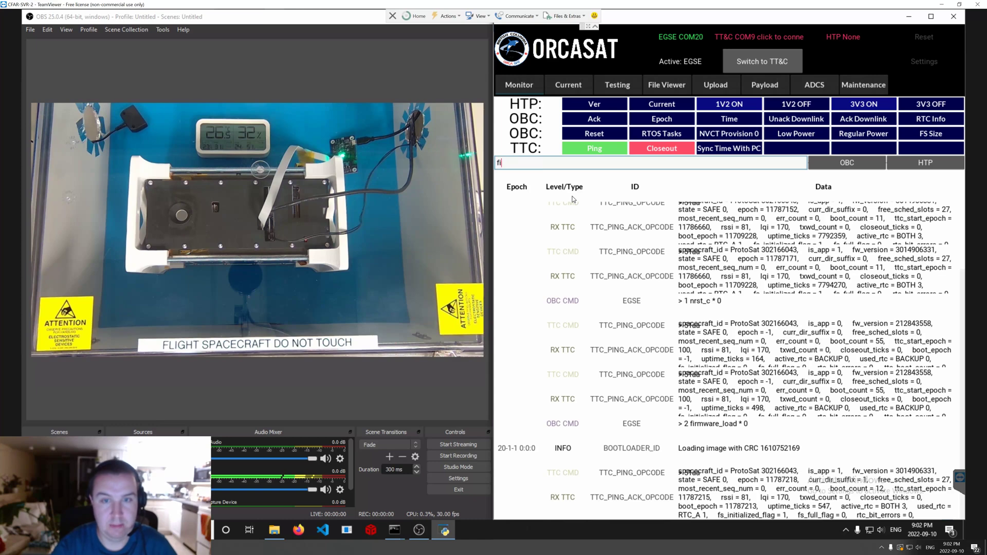
{"action": "type", "text": "sm_"}
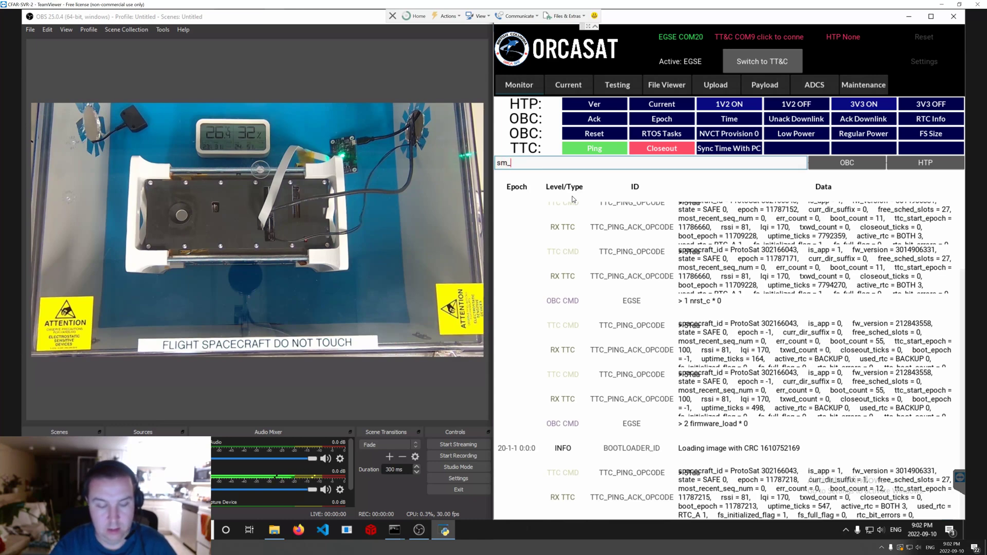
{"action": "type", "text": "transiti"}
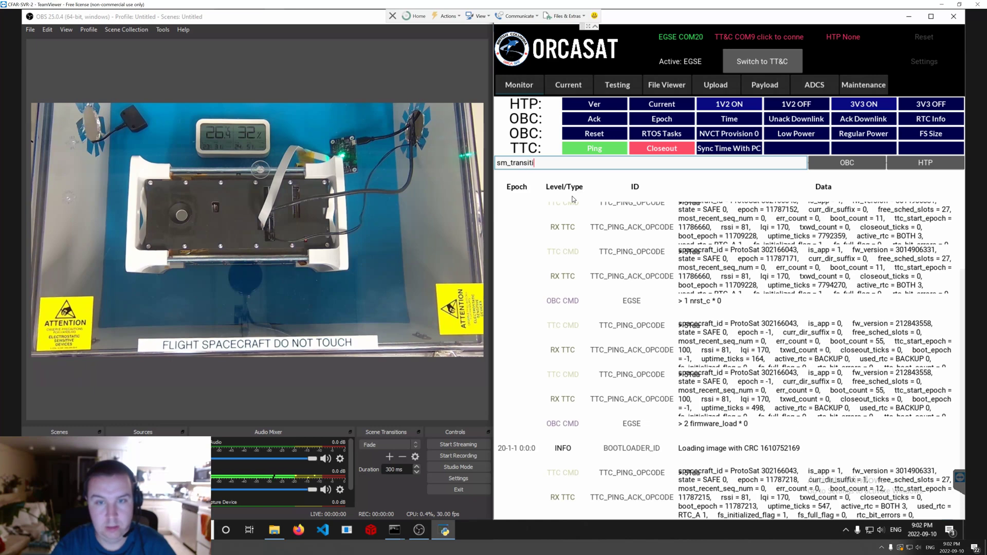
{"action": "type", "text": "on"}
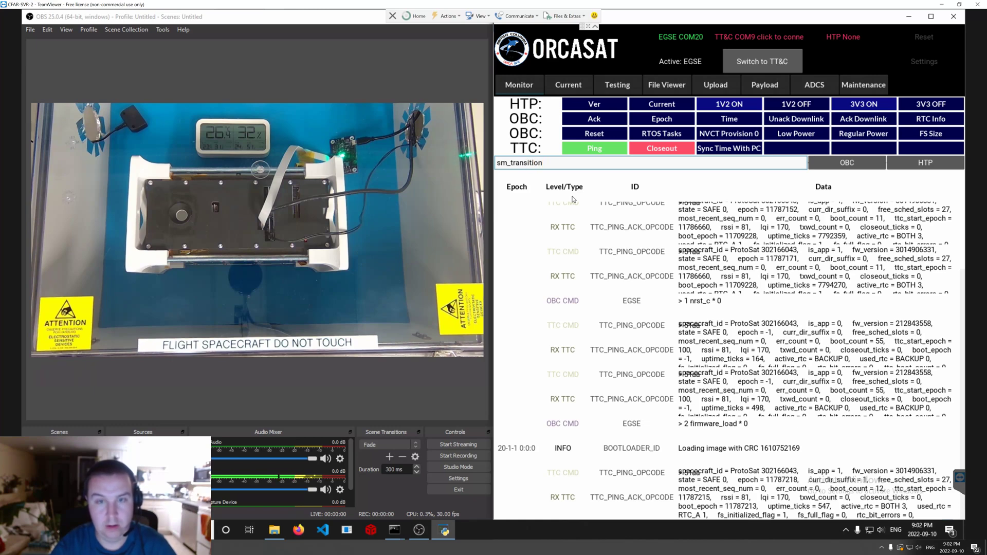
{"action": "type", "text": " NOMINAL"}
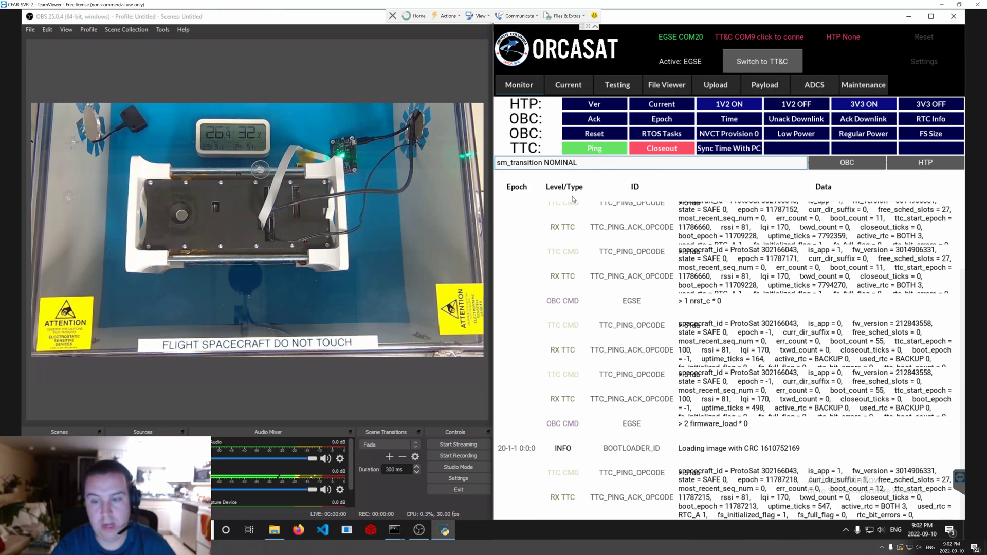
{"action": "key", "text": "Return"}
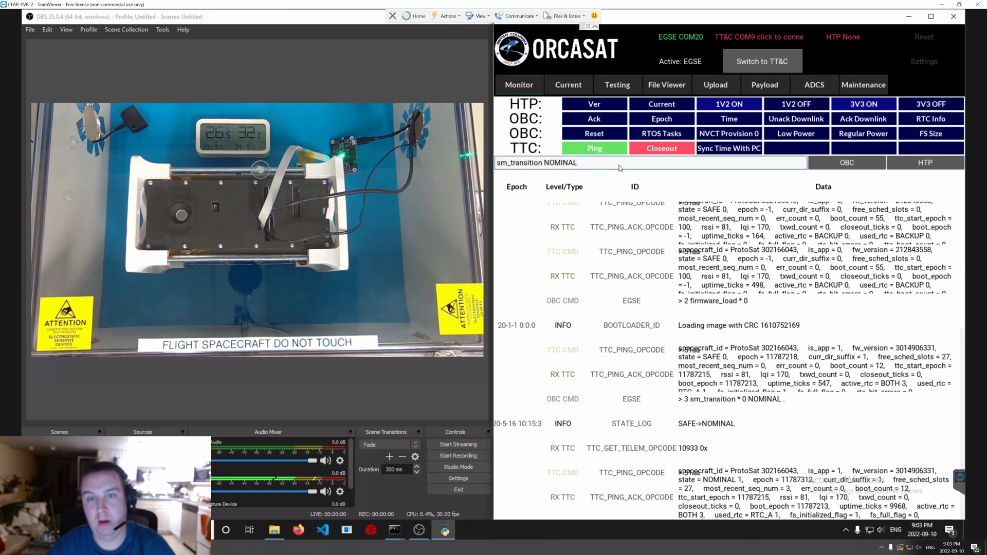
{"action": "key", "text": "Return"}
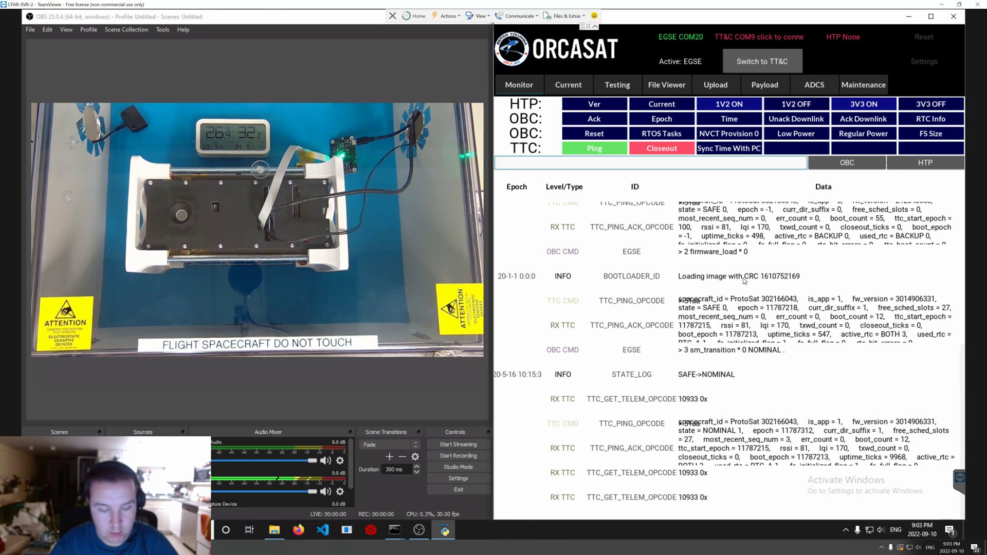
Send set_payload_power_state ON to switch the payload power on.
{"action": "type", "text": "set_"}
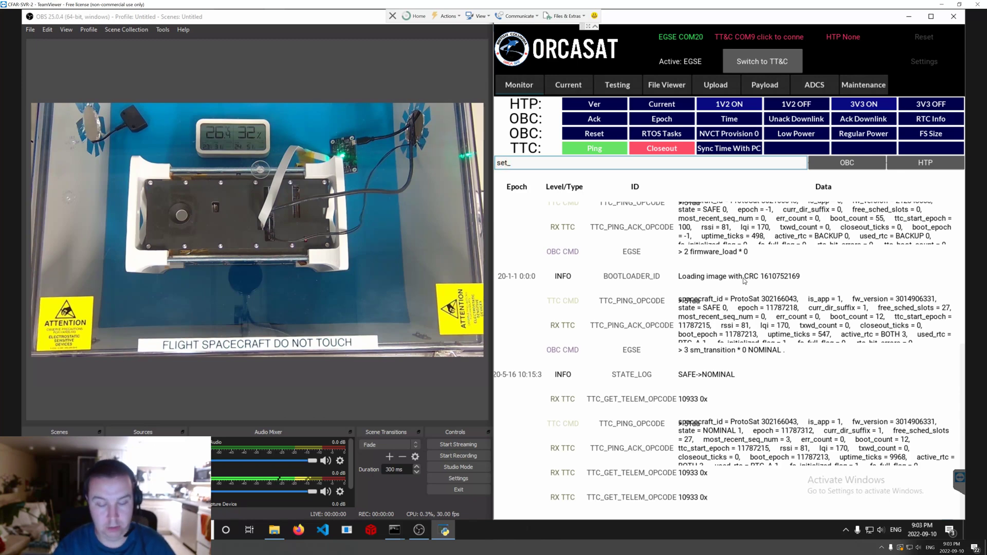
{"action": "type", "text": "payload_"}
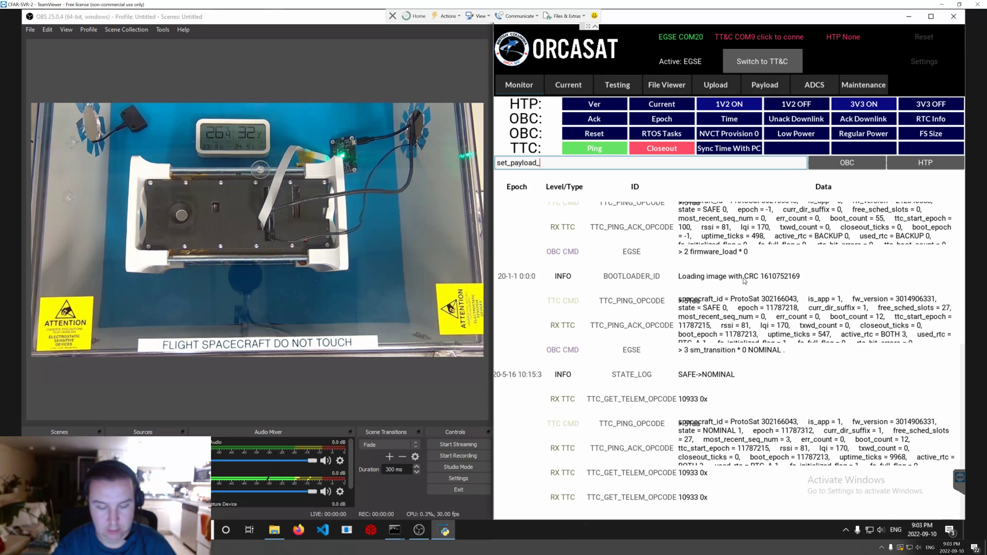
{"action": "type", "text": "power_st"}
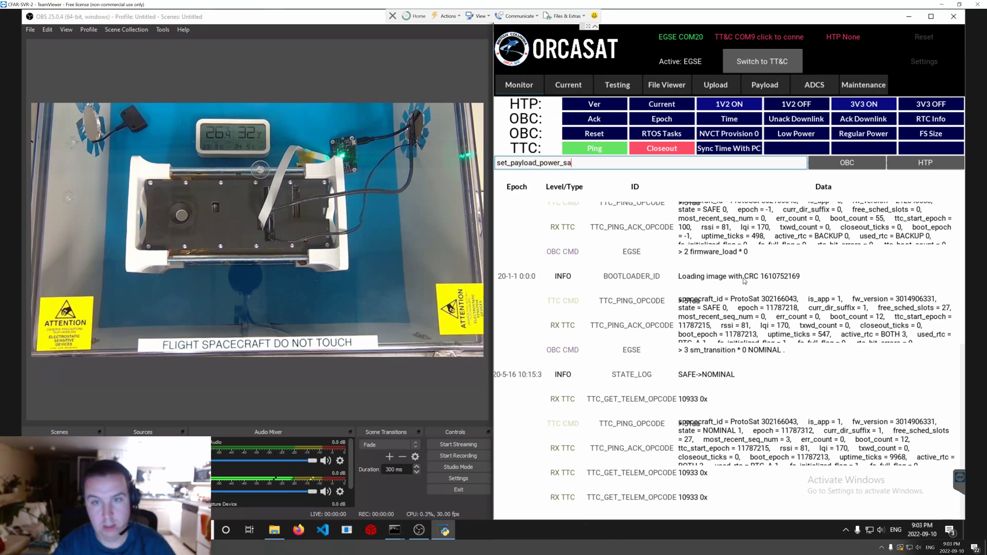
{"action": "type", "text": "ate "}
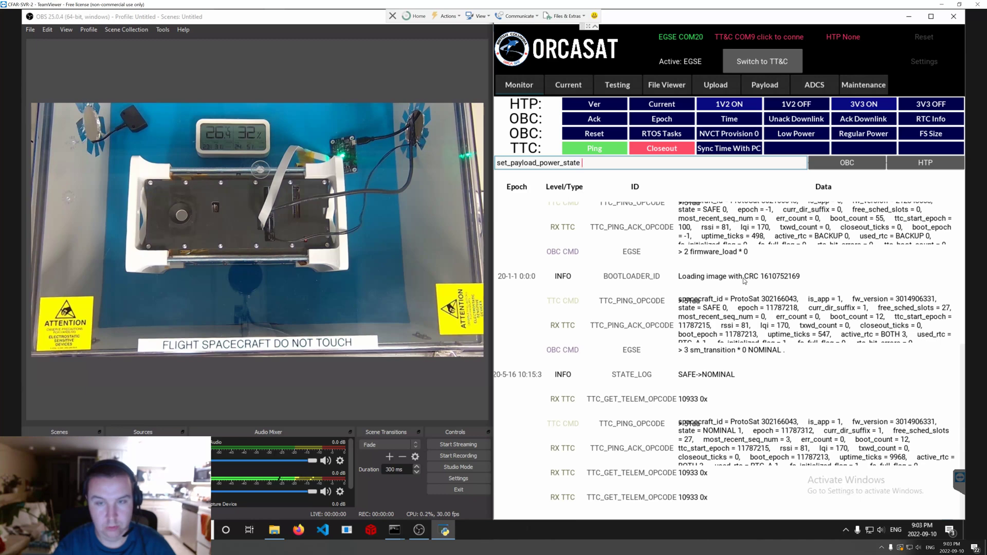
{"action": "type", "text": "ON"}
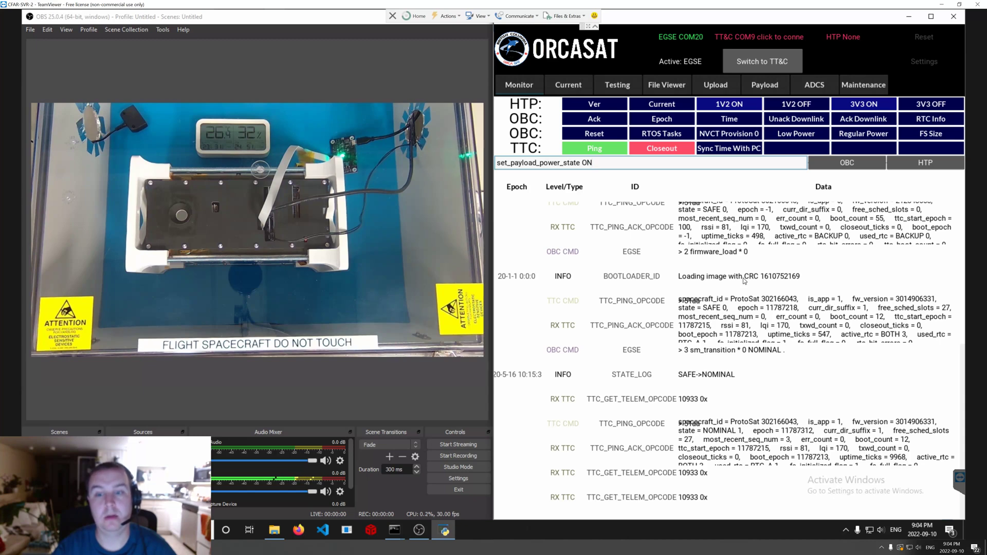
{"action": "key", "text": "Return"}
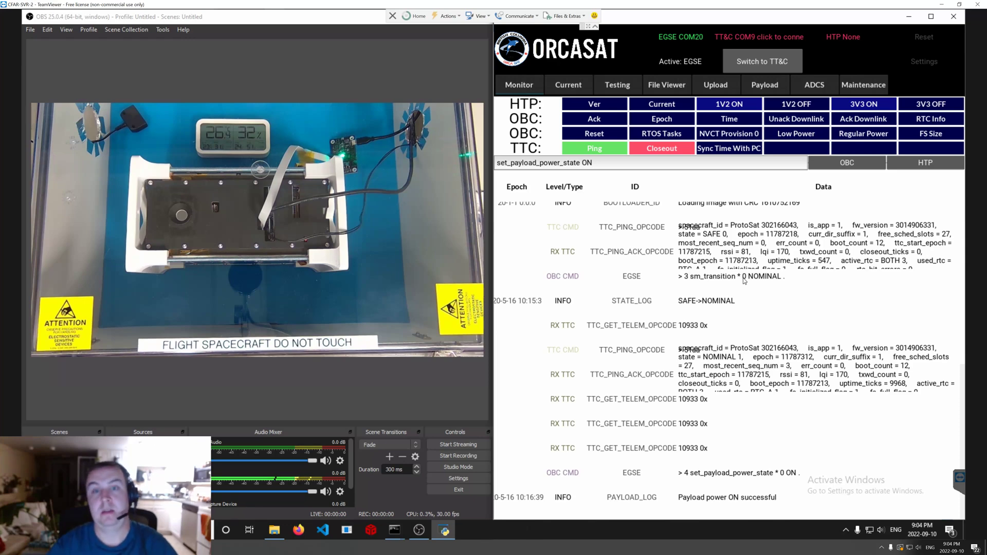
{"action": "key", "text": "ctrl+a"}
Send payload_laser1_on FF FF to switch laser 1 on at full power.
{"action": "key", "text": "BackSpace"}
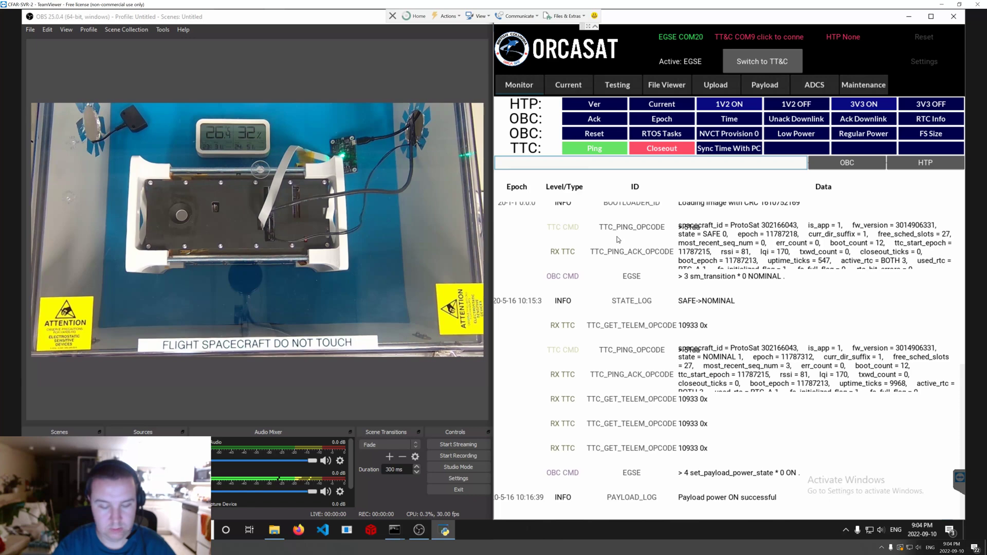
{"action": "type", "text": "payload"}
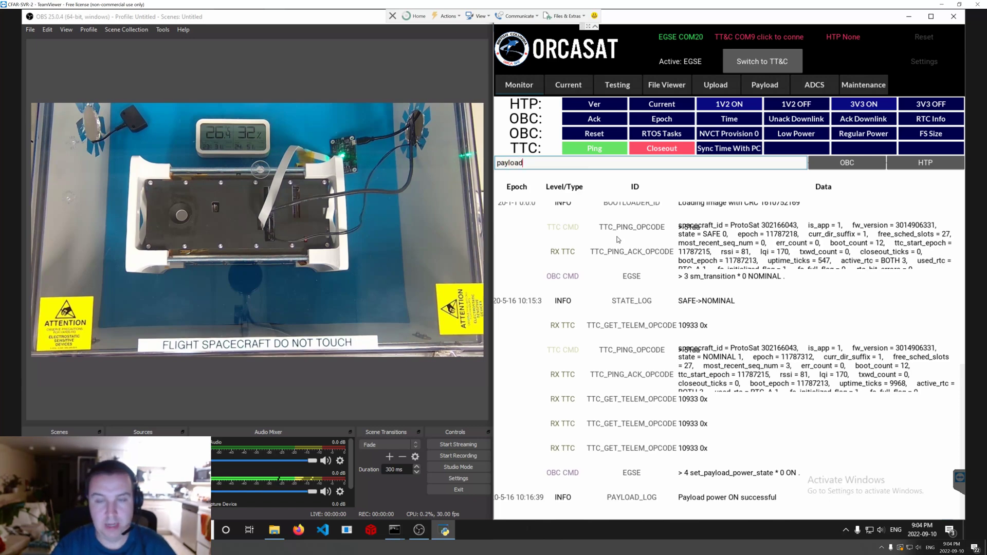
{"action": "type", "text": "_laser"}
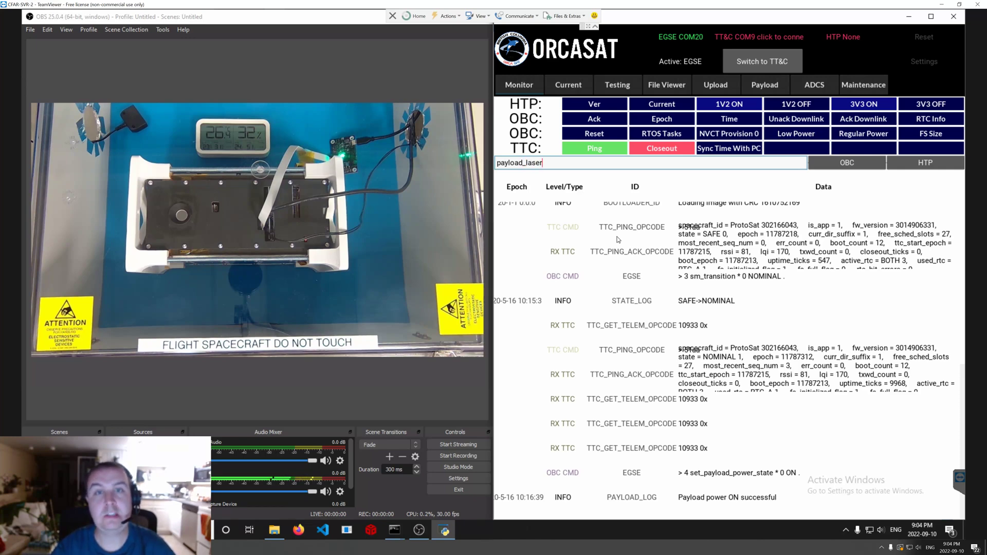
{"action": "type", "text": "1"}
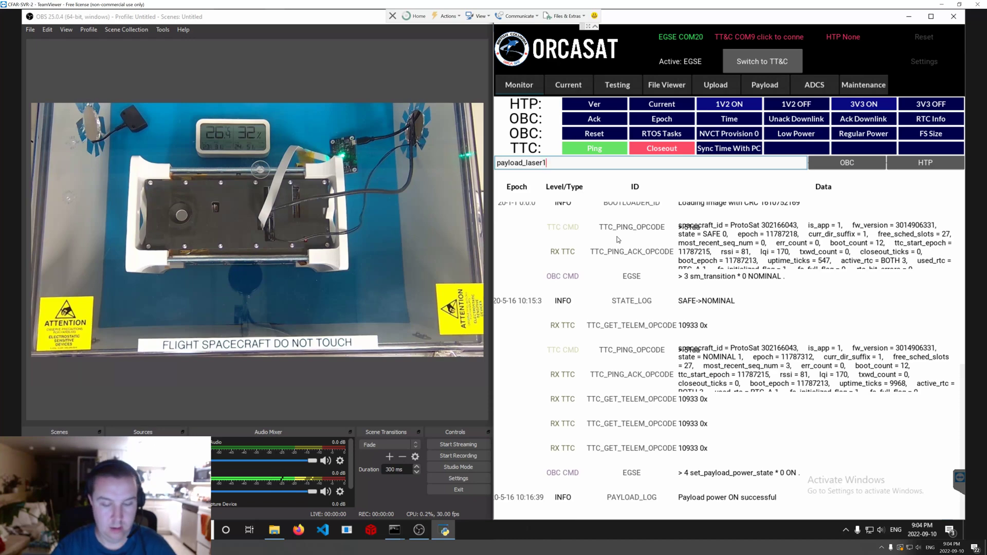
{"action": "type", "text": "_on"}
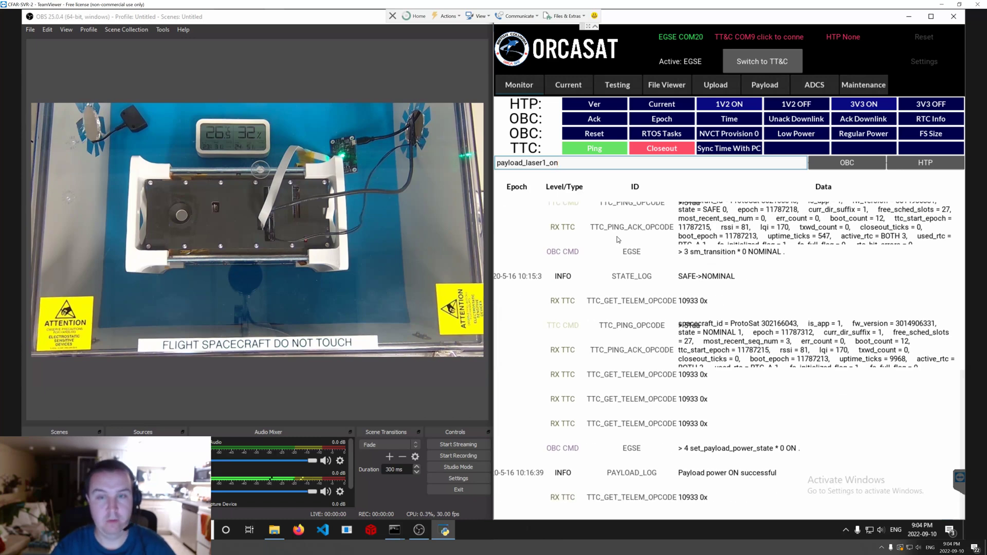
{"action": "type", "text": "FF FF"}
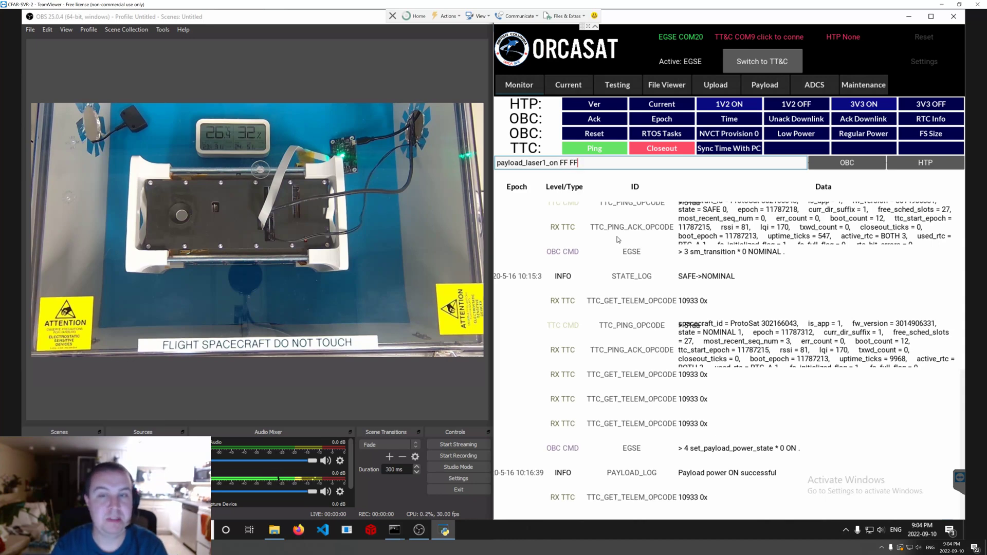
{"action": "key", "text": "Return"}
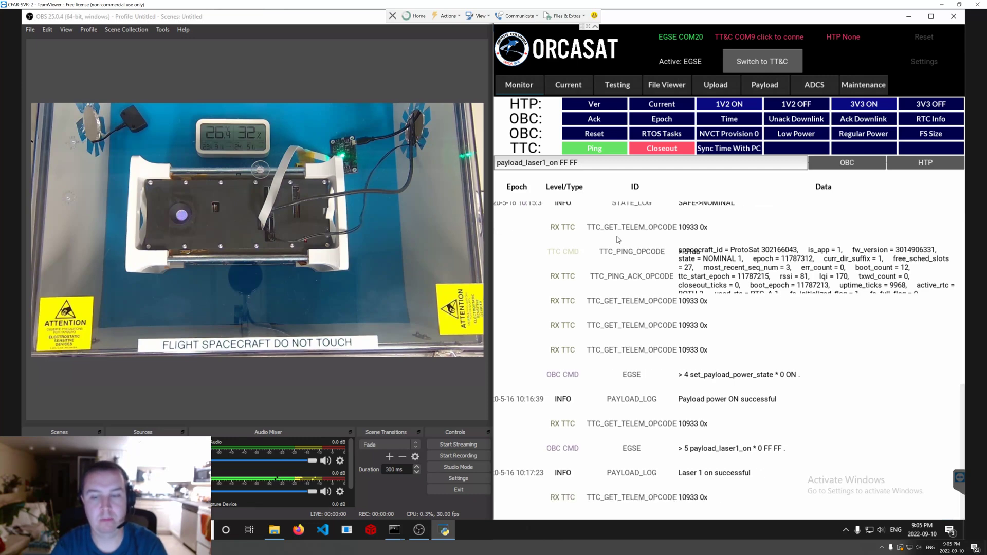
Edit the command to payload_laser1_off and send it to switch laser 1 off.
{"action": "left_click", "coordinate": [611, 168]}
{"action": "key", "text": "BackSpace"}
{"action": "key", "text": "BackSpace"}
{"action": "key", "text": "BackSpace"}
{"action": "key", "text": "BackSpace"}
{"action": "key", "text": "BackSpace"}
{"action": "key", "text": "BackSpace"}
{"action": "key", "text": "BackSpace"}
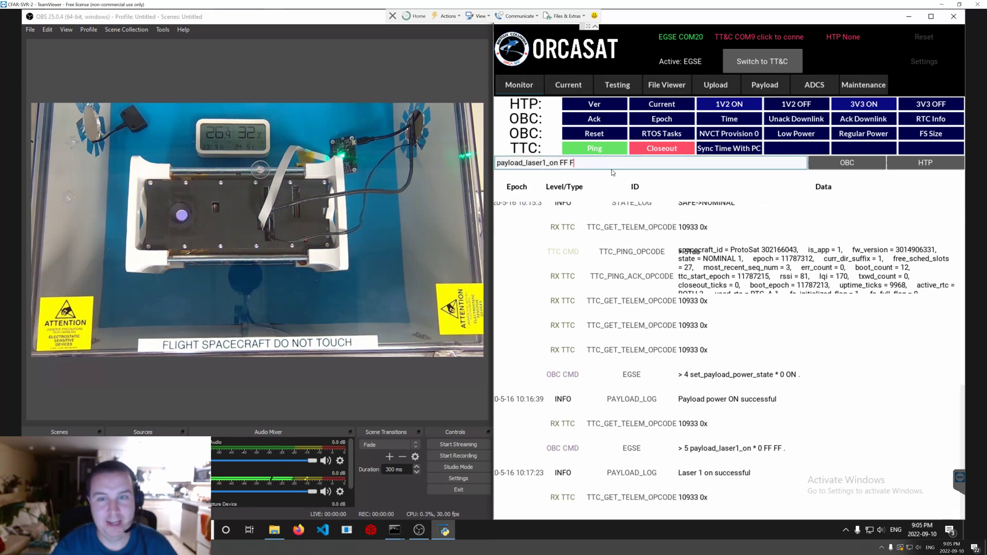
{"action": "type", "text": "ff"}
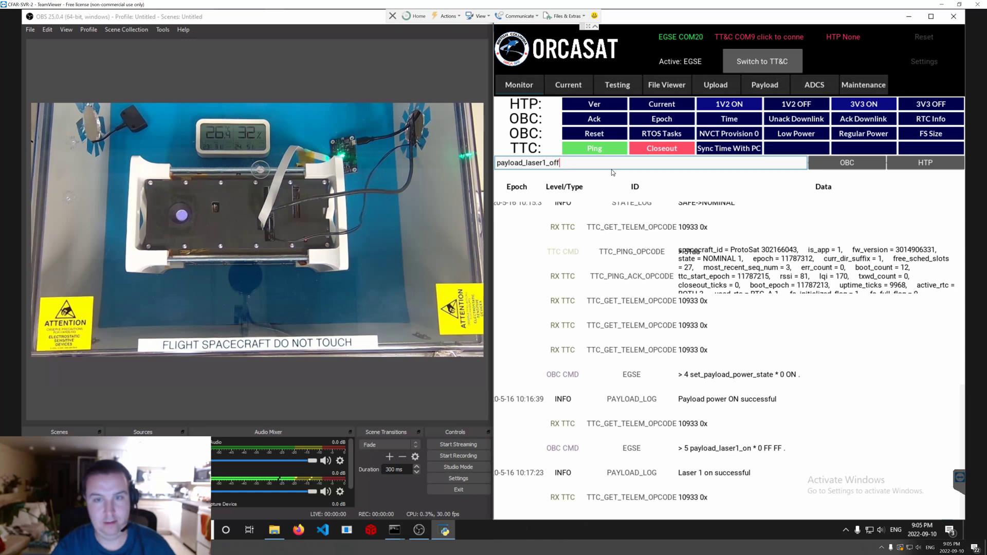
{"action": "key", "text": "Return"}
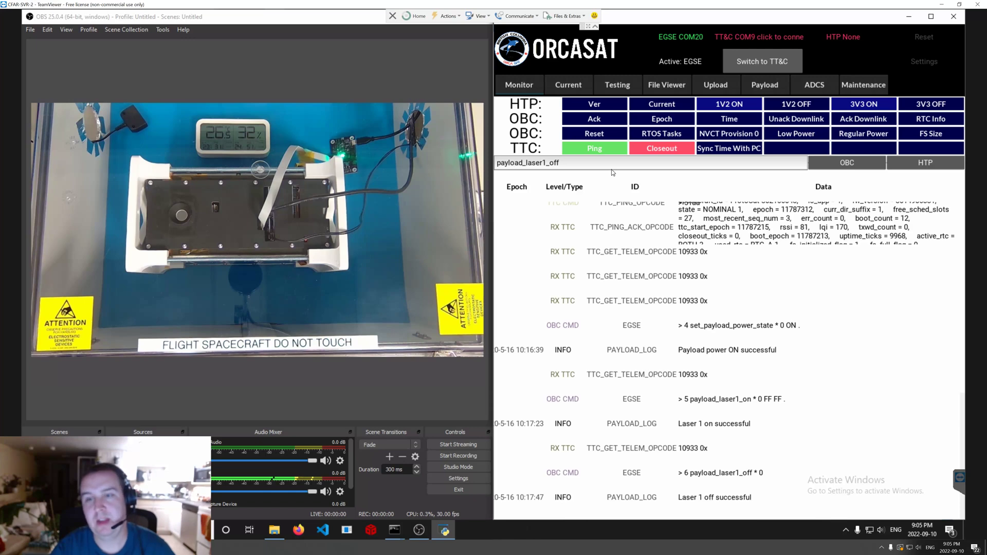
{"action": "left_click_drag", "start_coordinate": [561, 163], "coordinate": [543, 167]}
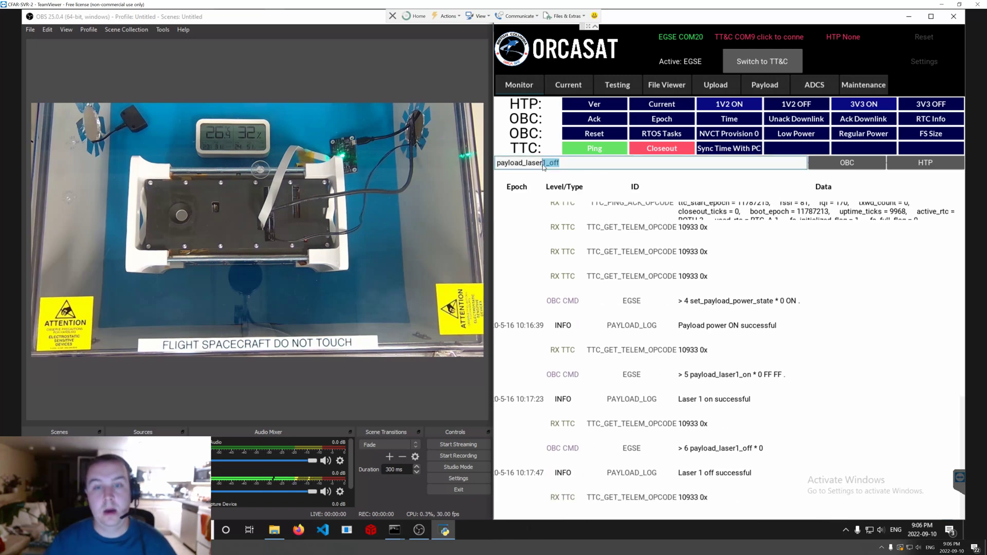
Send payload_laser2_on FF FF, then payload_laser2_off, to light and extinguish laser 2.
{"action": "type", "text": "2"}
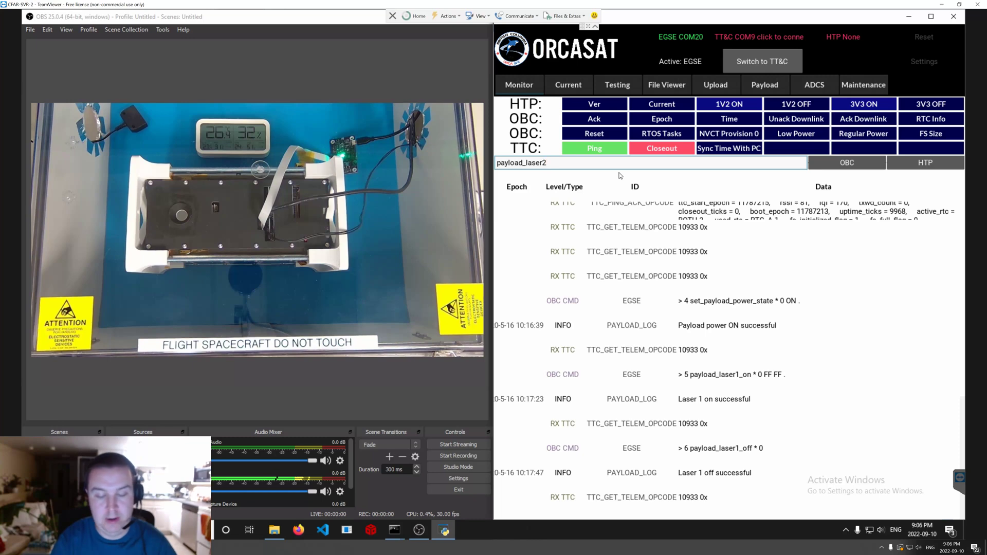
{"action": "type", "text": "_"}
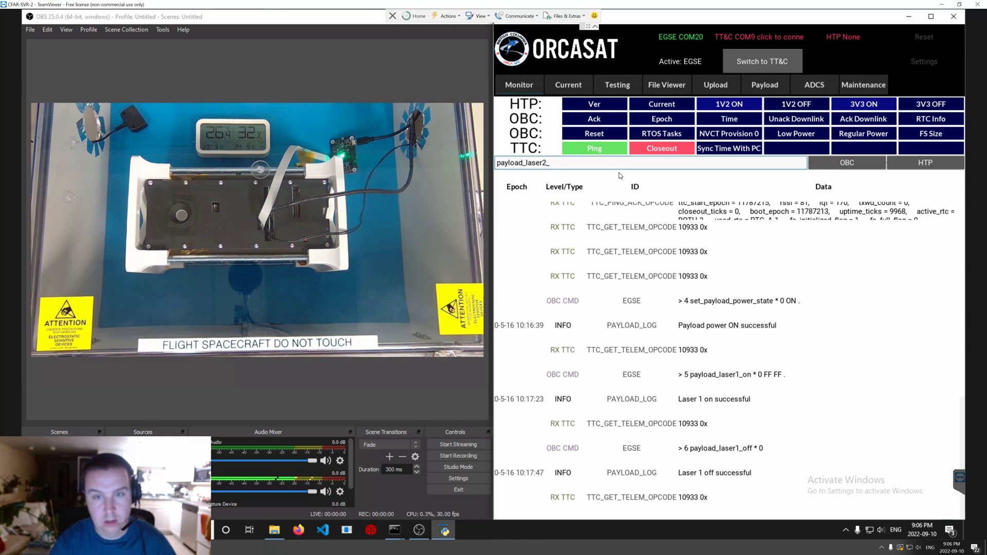
{"action": "type", "text": "on"}
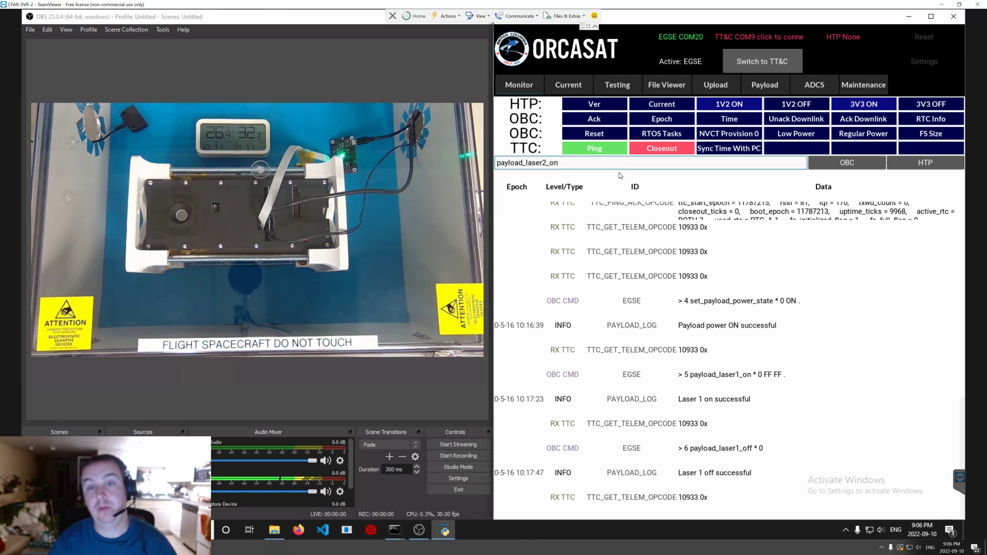
{"action": "type", "text": " F"}
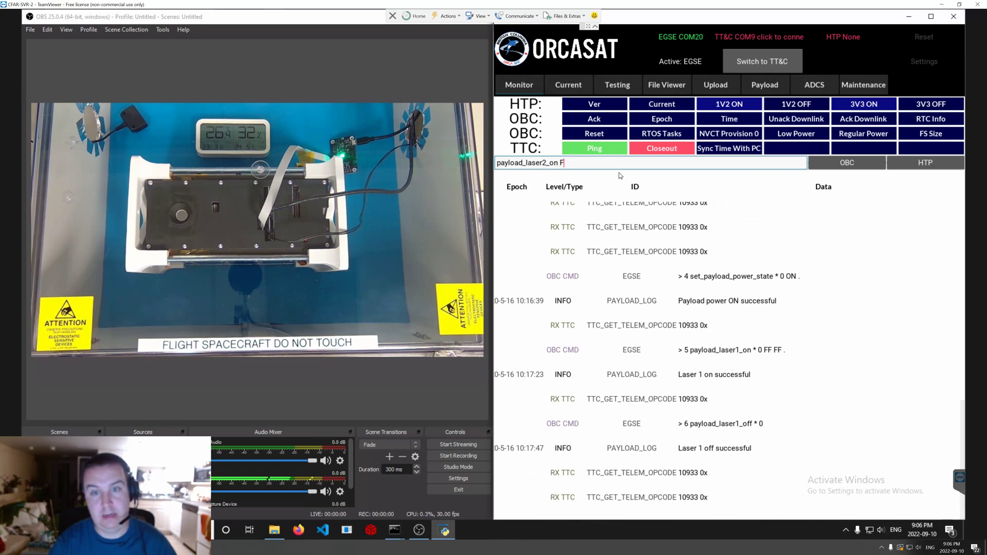
{"action": "type", "text": "F FF"}
{"action": "key", "text": "Return"}
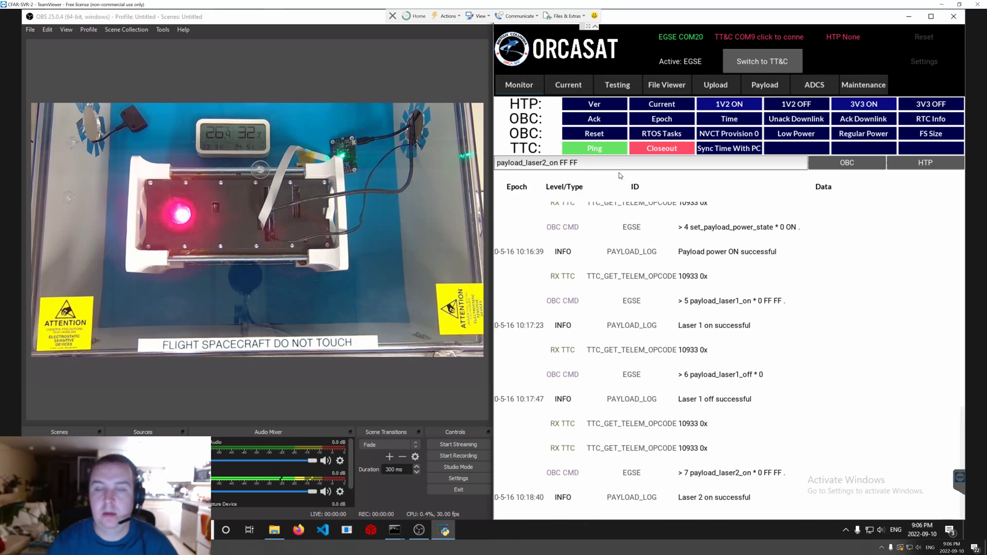
{"action": "left_click_drag", "start_coordinate": [549, 162], "coordinate": [577, 163]}
{"action": "type", "text": "off"}
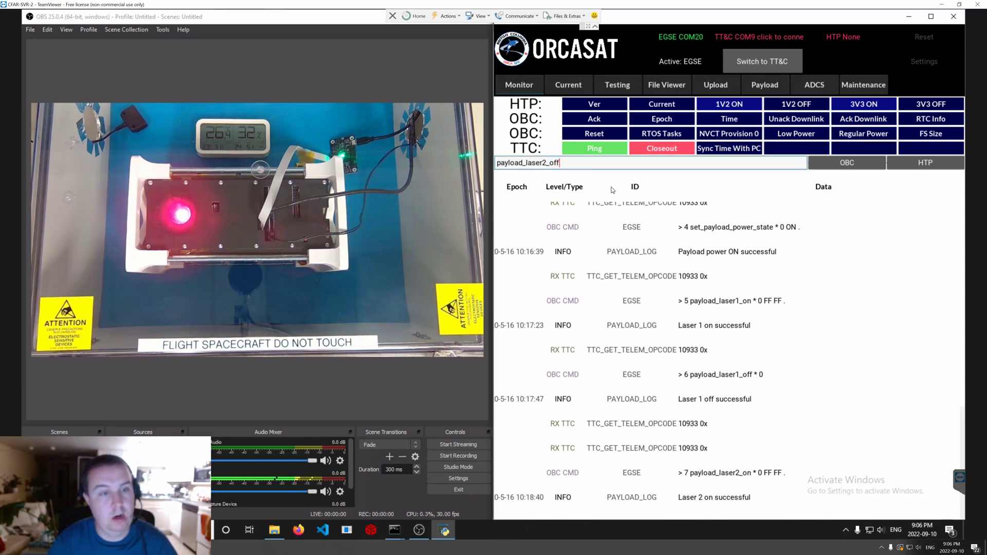
{"action": "key", "text": "Return"}
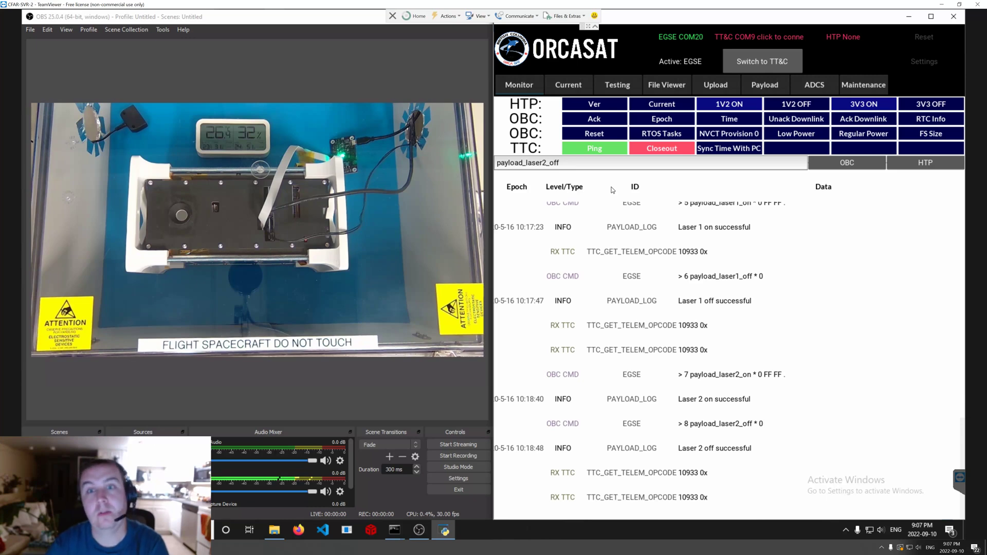
Send payload_laser2_on 10 00 to relight laser 2.
{"action": "key", "text": "shift+Left"}
{"action": "key", "text": "shift+Left"}
{"action": "key", "text": "shift+Left"}
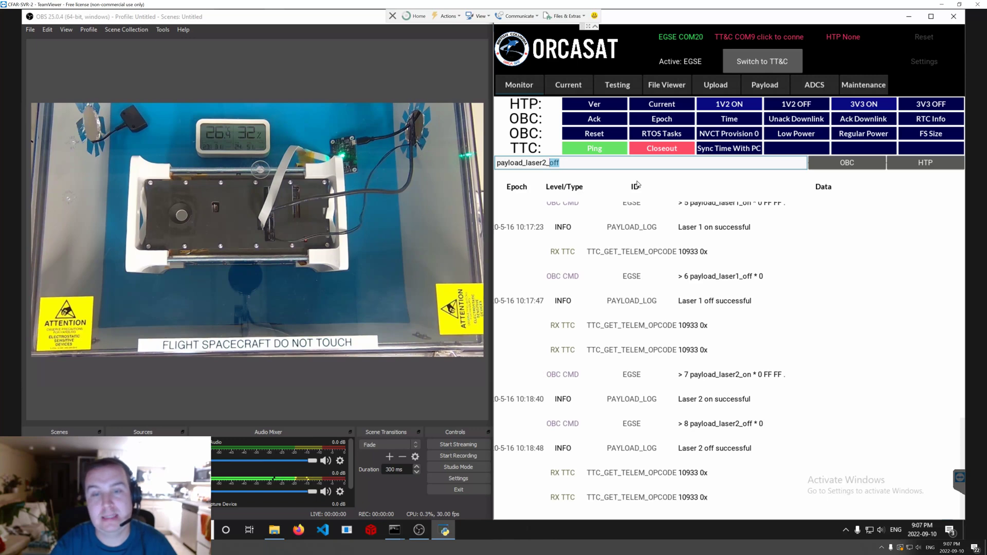
{"action": "type", "text": "on"}
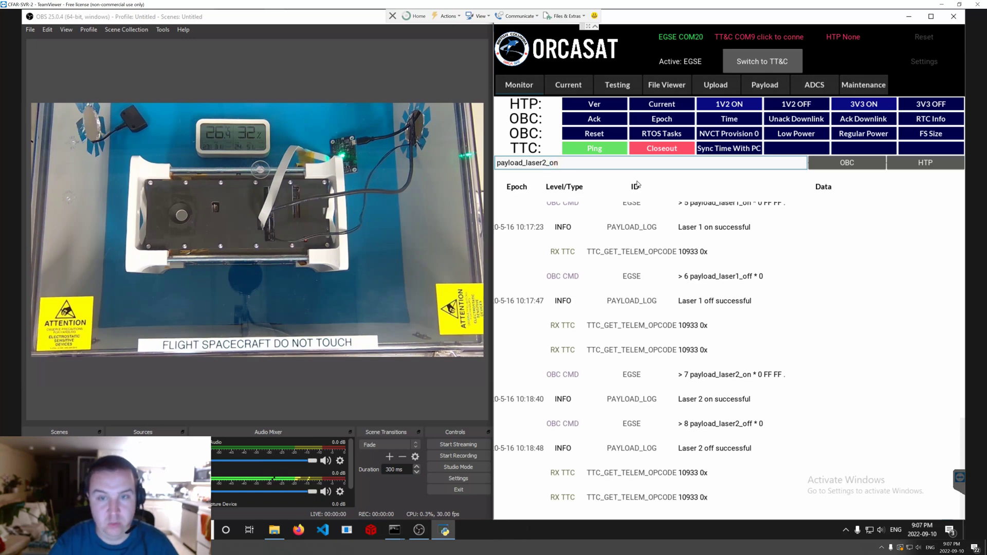
{"action": "type", "text": " 10 10"}
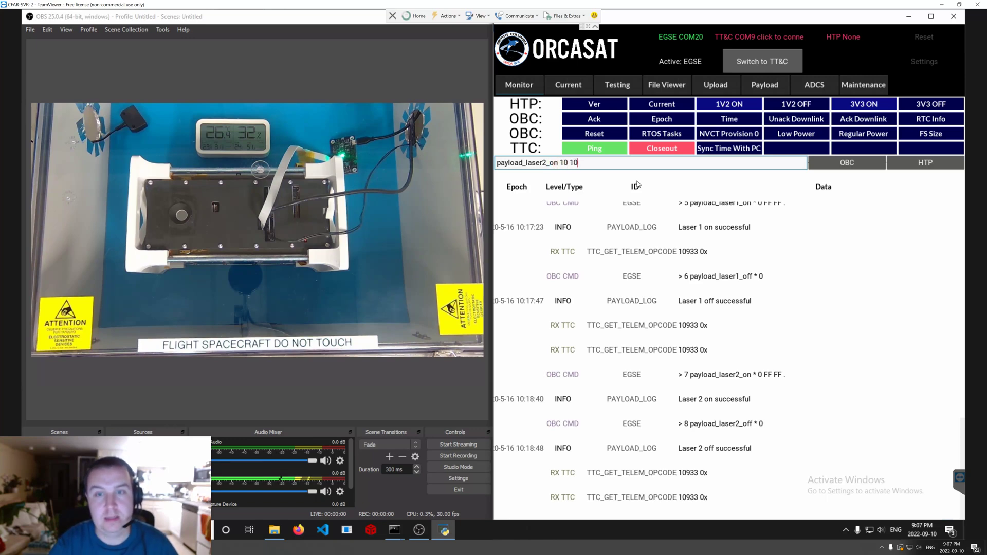
{"action": "key", "text": "BackSpace"}
{"action": "key", "text": "BackSpace"}
{"action": "type", "text": "00"}
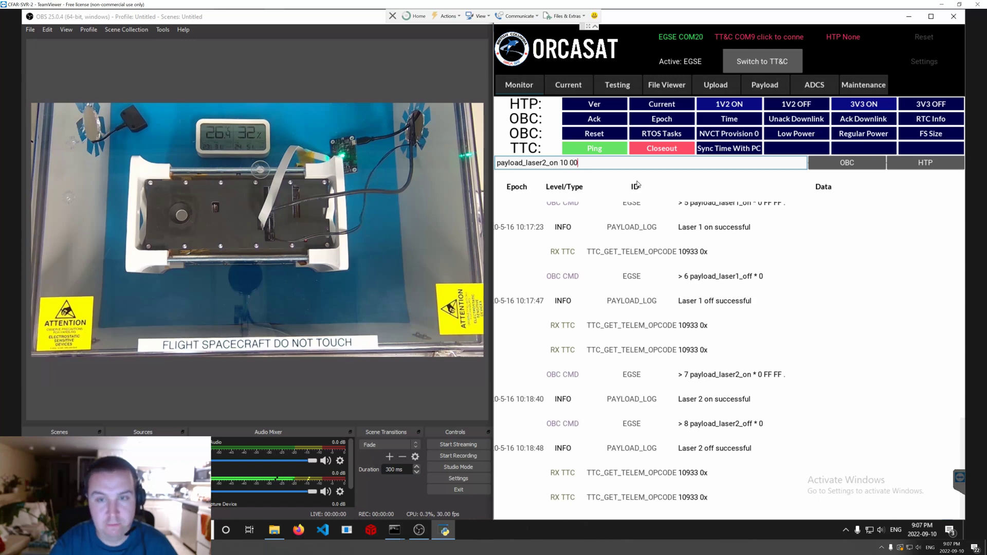
{"action": "key", "text": "Return"}
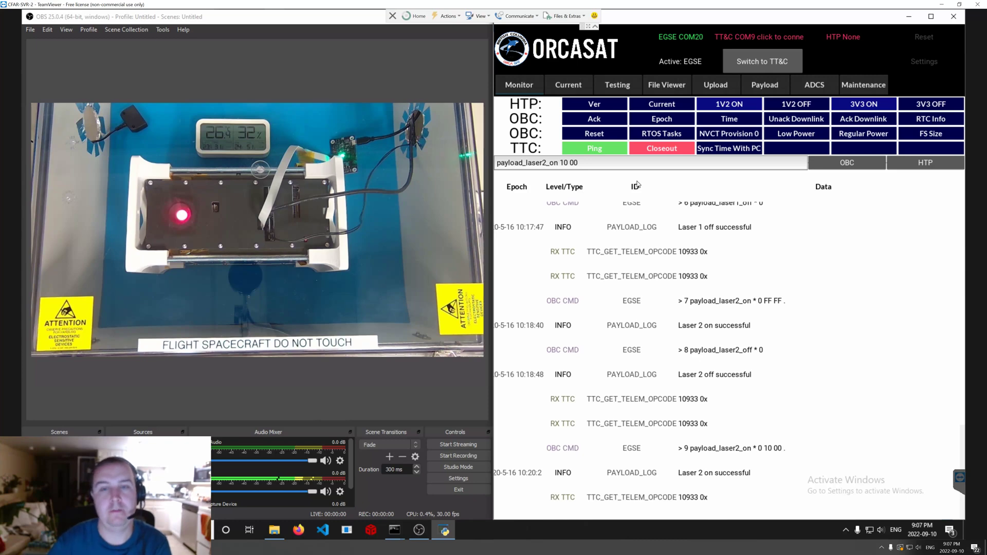
Resend payload_laser2_off, then edit the entry to payload_ilum.
{"action": "key", "text": "Up"}
{"action": "key", "text": "Return"}
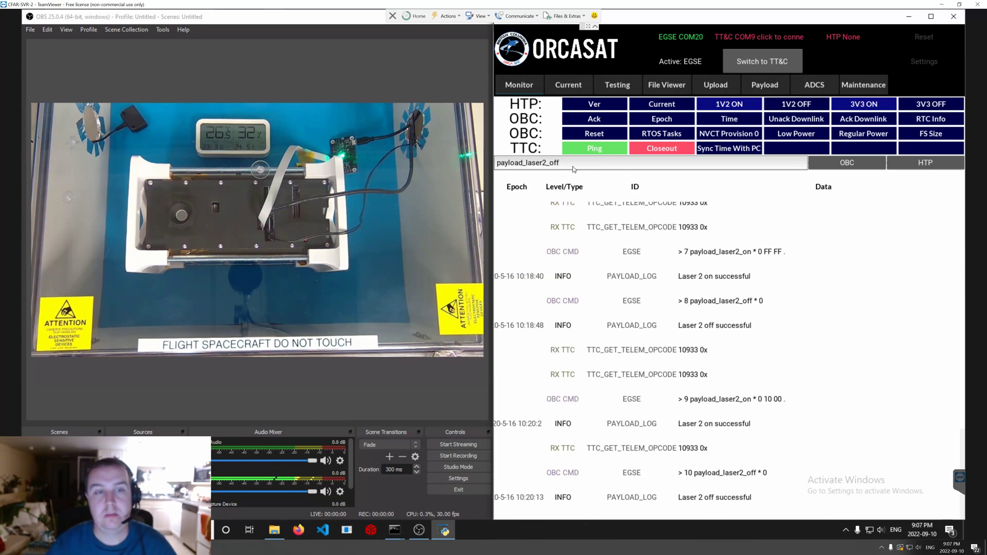
{"action": "left_click_drag", "start_coordinate": [561, 167], "coordinate": [528, 168]}
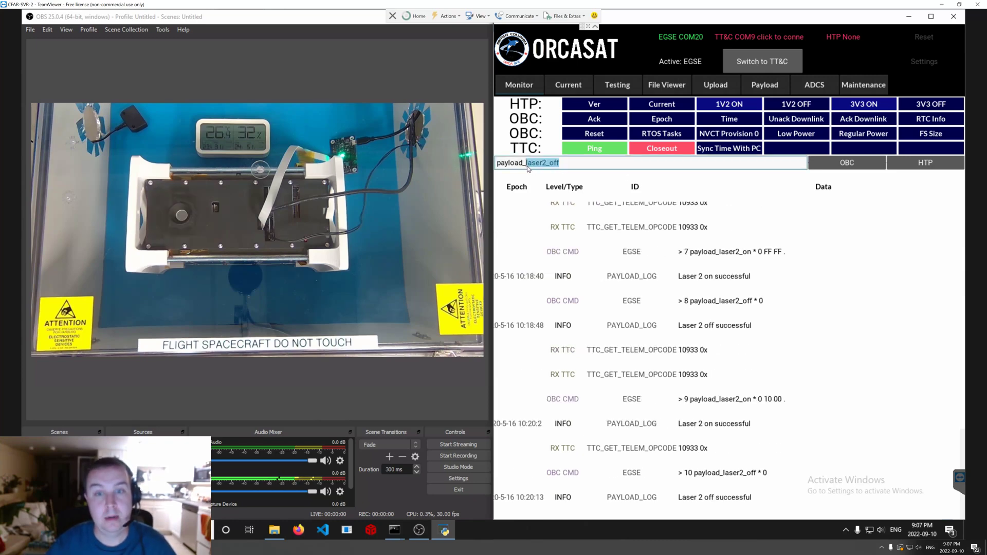
{"action": "type", "text": "ilum"}
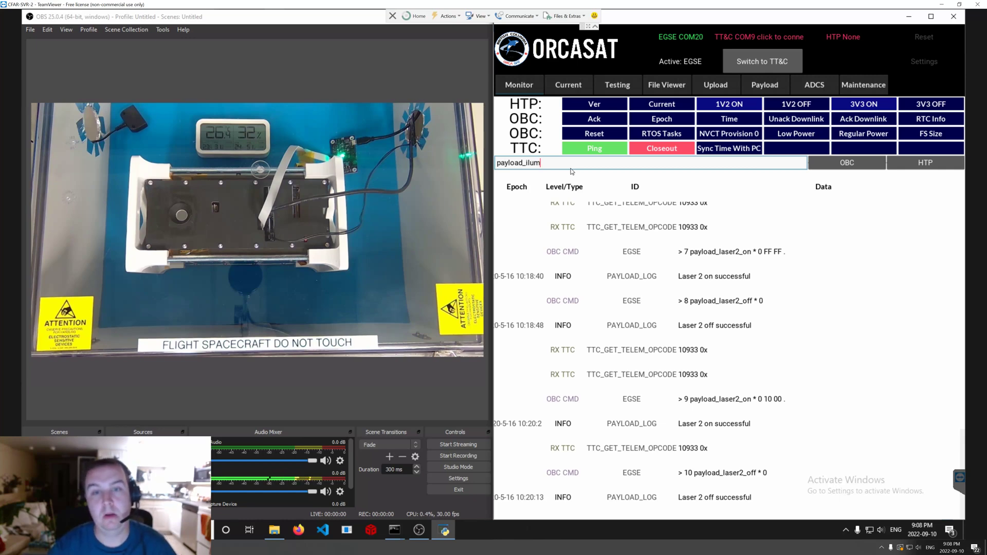
Send payload_ilum, logged as 'Illumination successful', and refocus the command entry.
{"action": "key", "text": "Return"}
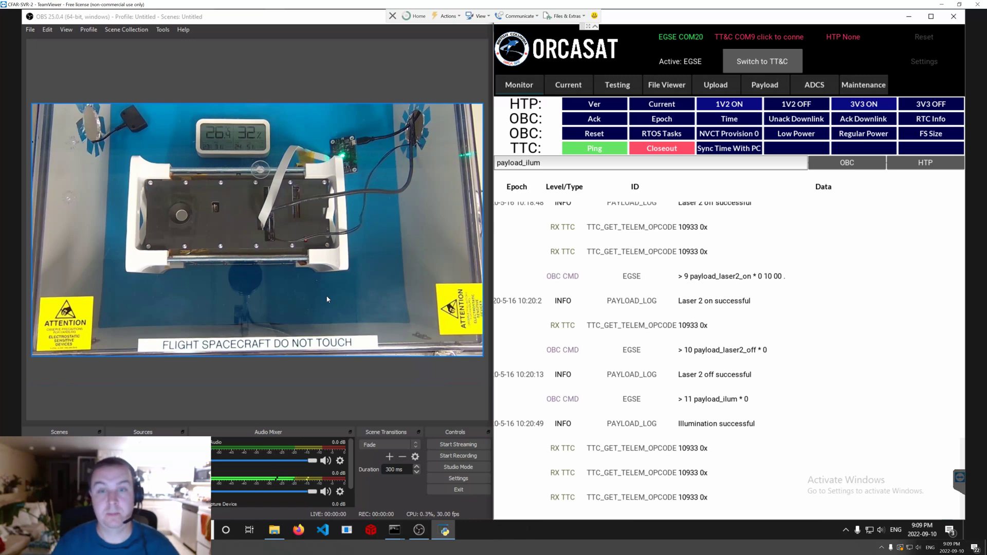
{"action": "left_click", "coordinate": [550, 165]}
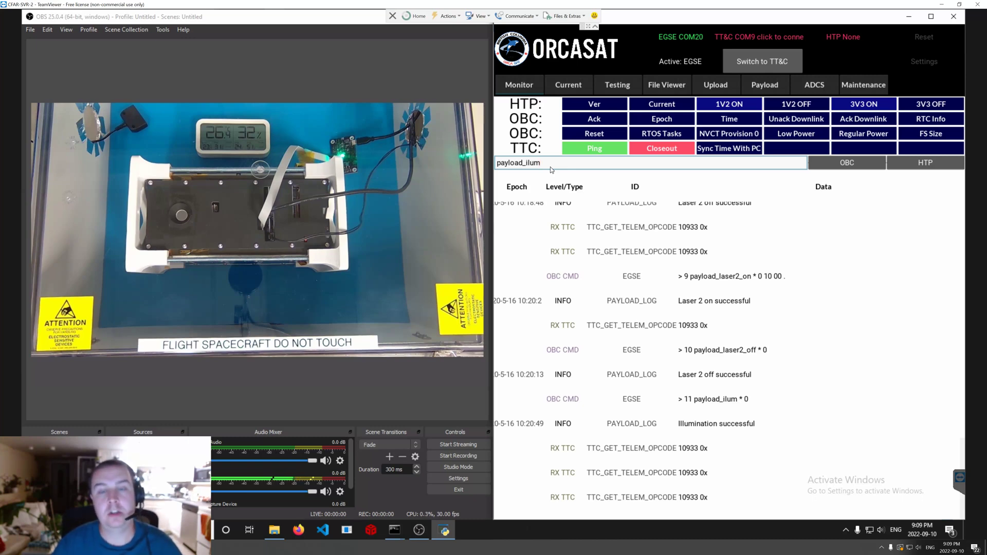
{"action": "left_click", "coordinate": [764, 86]}
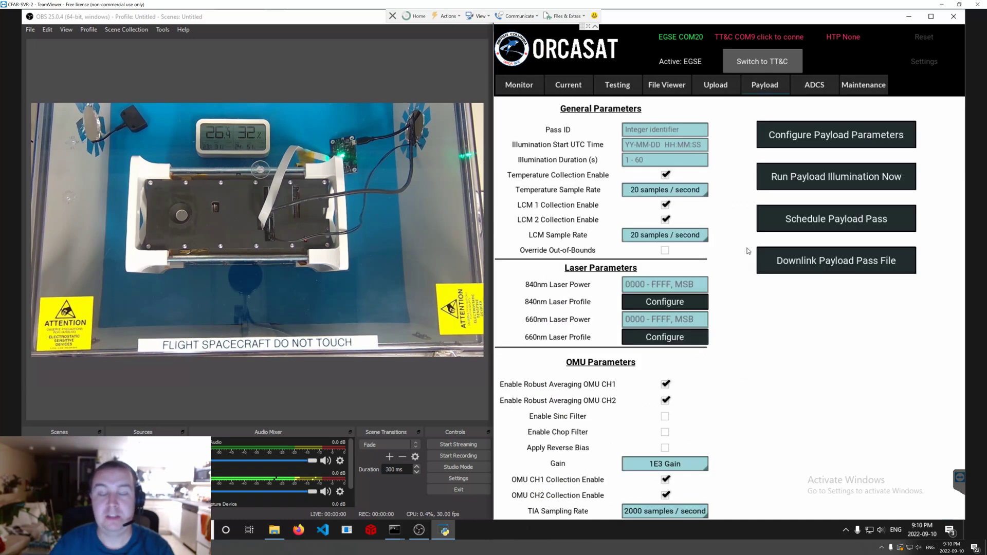
{"action": "left_click", "coordinate": [520, 86]}
{"action": "left_click", "coordinate": [764, 85]}
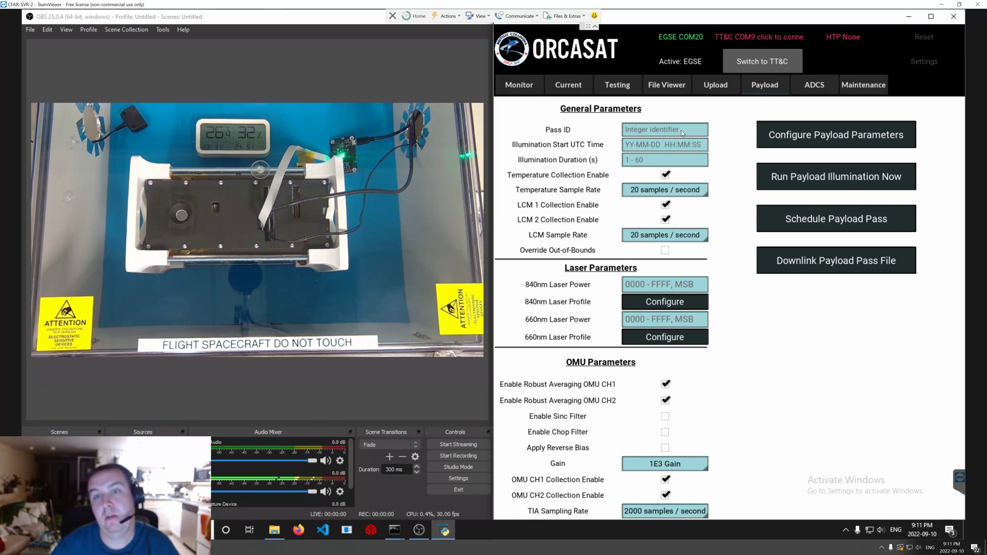
{"action": "left_click", "coordinate": [631, 147]}
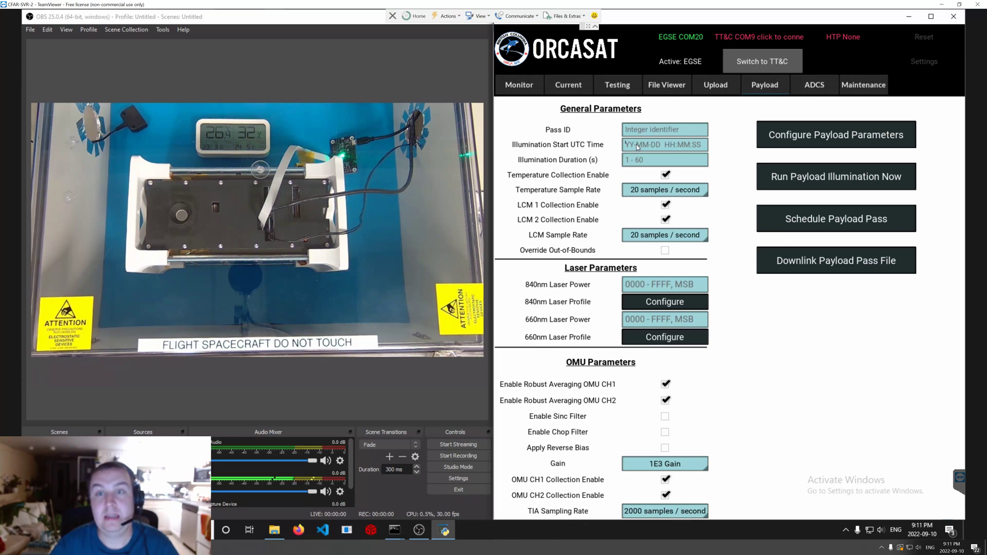
Send OBC Ack from the Monitor tab, answered with Ack!, and widen the ORCASAT window.
{"action": "left_click", "coordinate": [518, 84]}
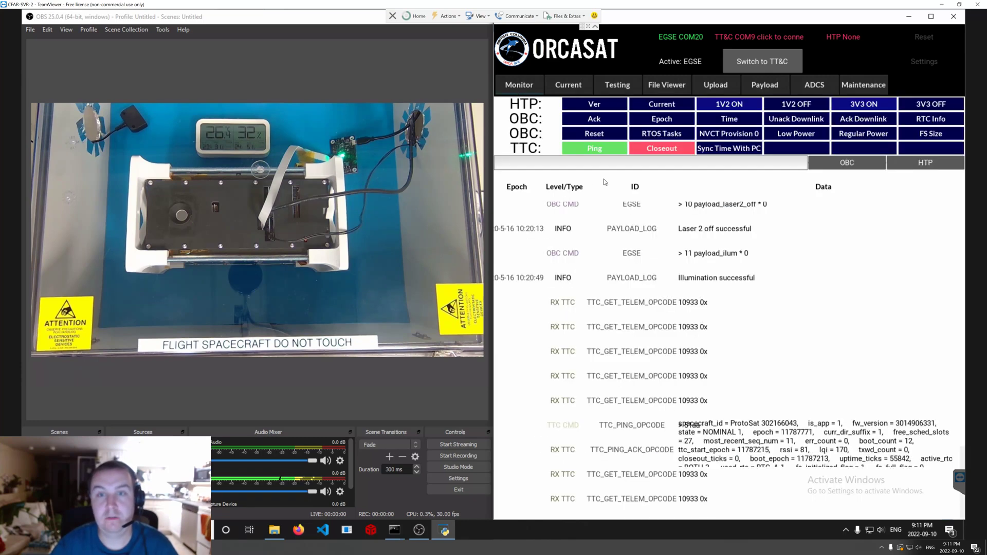
{"action": "left_click", "coordinate": [595, 124]}
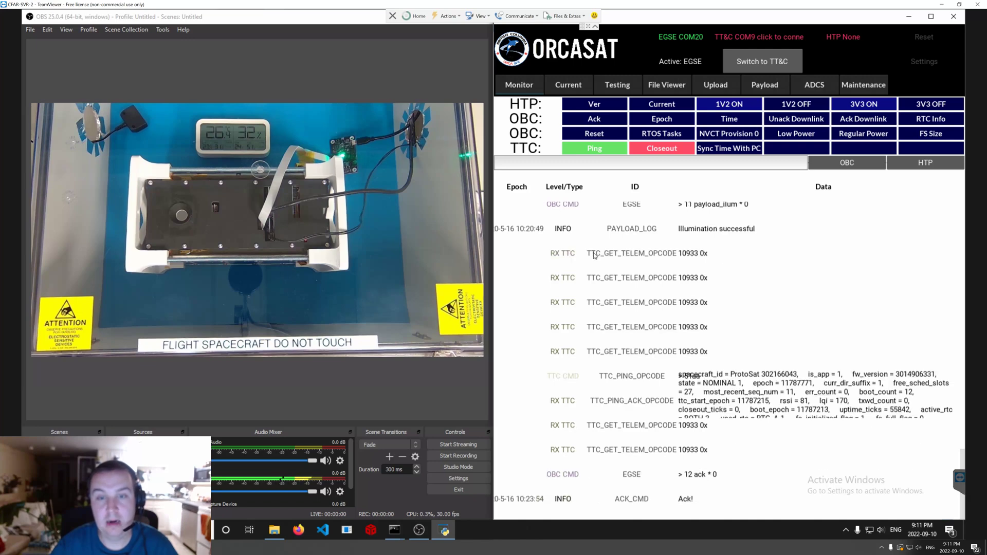
{"action": "left_click_drag", "start_coordinate": [492, 305], "coordinate": [489, 306]}
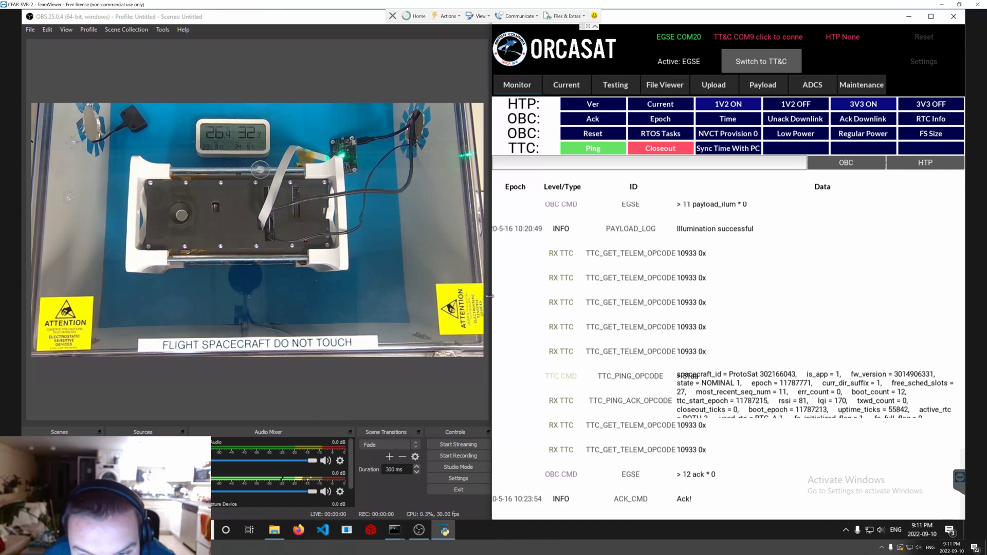
{"action": "left_click_drag", "start_coordinate": [494, 298], "coordinate": [441, 262]}
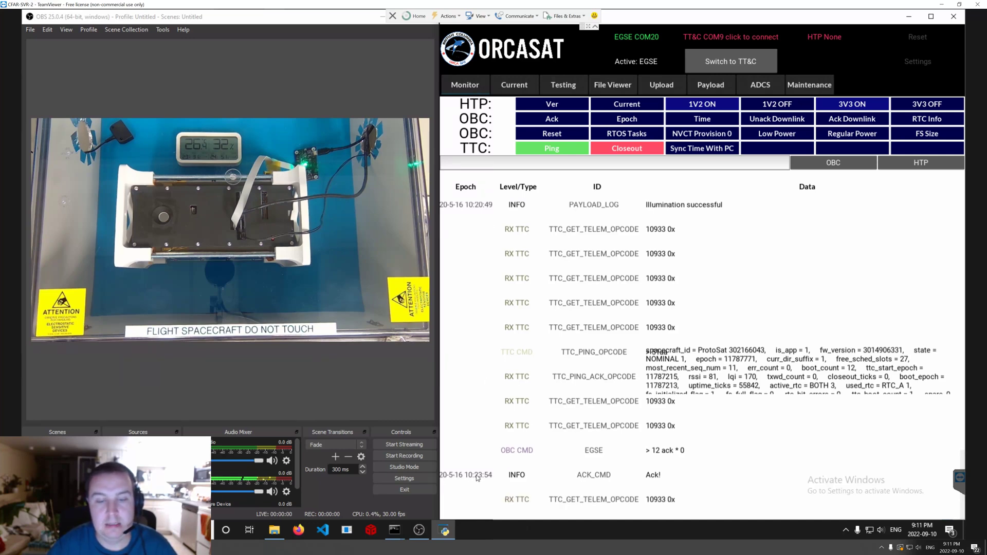
Enter FFFF as both the 840nm and 660nm laser powers on the Payload tab.
{"action": "left_click", "coordinate": [708, 87]}
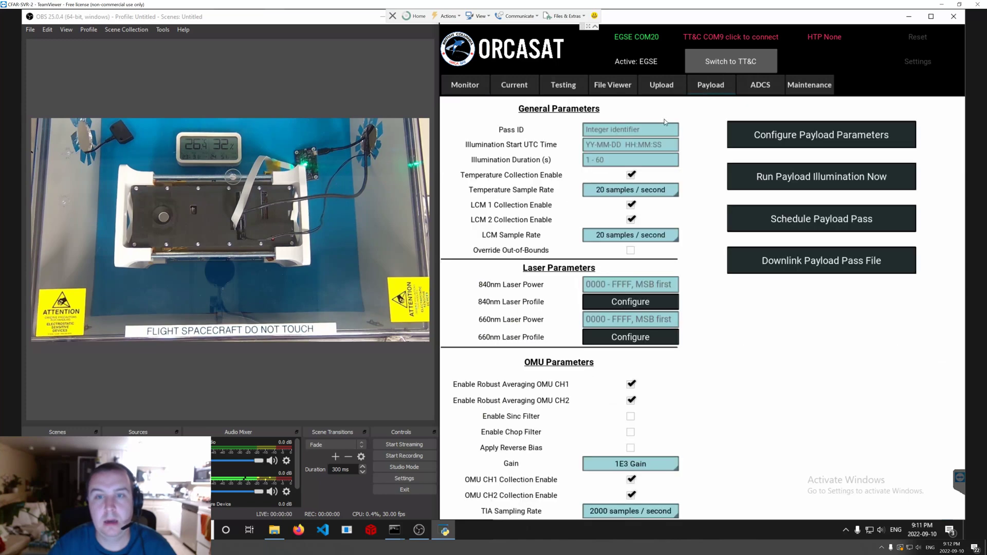
{"action": "left_click", "coordinate": [637, 147]}
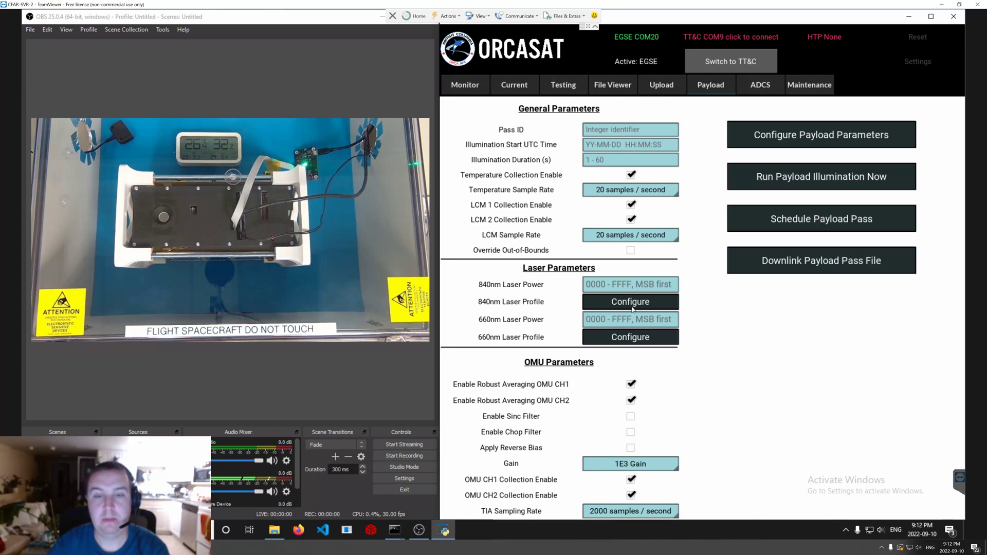
{"action": "left_click", "coordinate": [598, 283]}
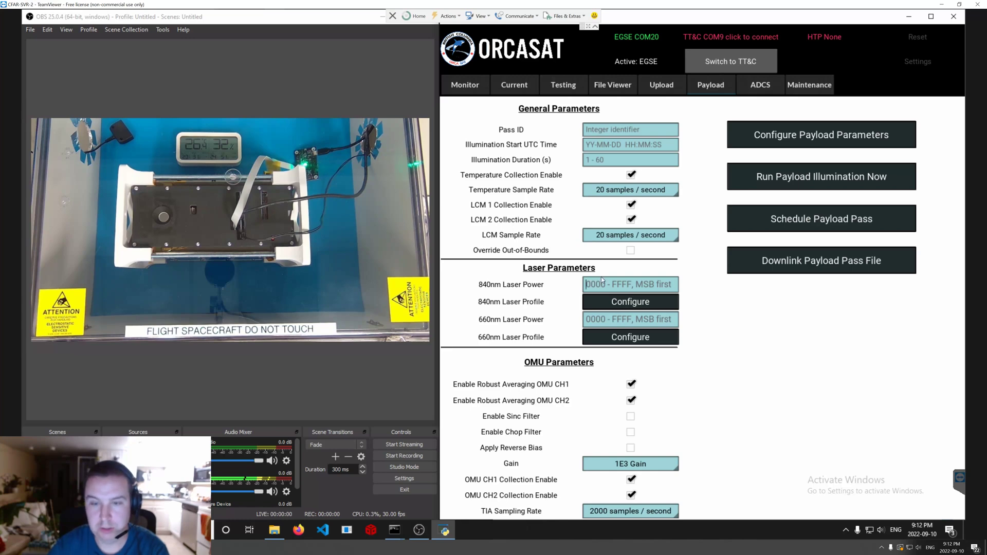
{"action": "type", "text": "ff"}
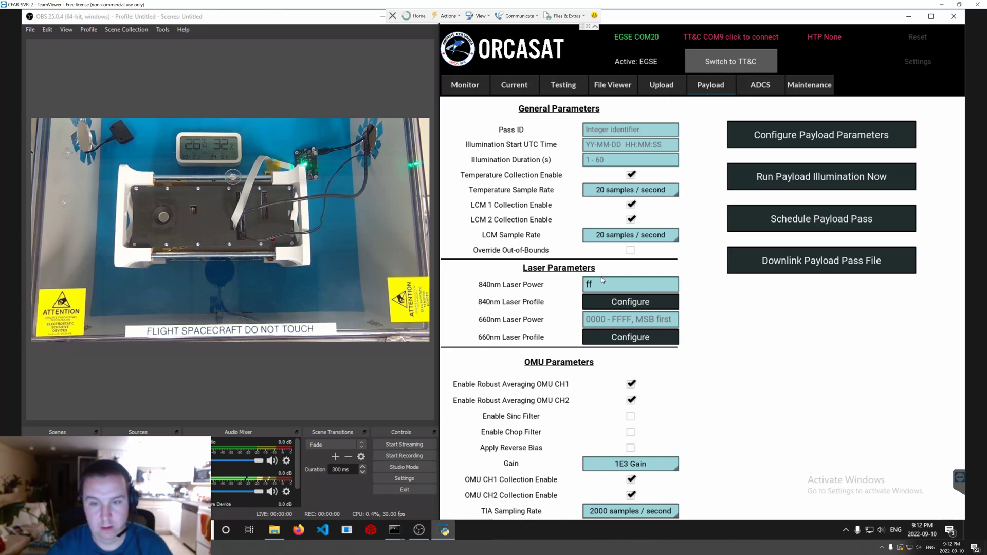
{"action": "key", "text": "BackSpace"}
{"action": "key", "text": "BackSpace"}
{"action": "type", "text": "FFFF"}
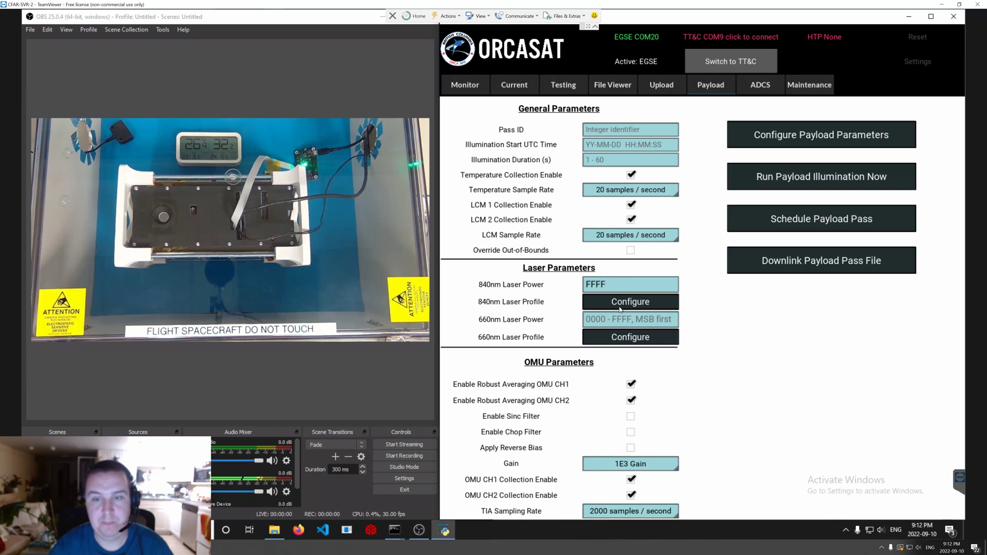
{"action": "left_click", "coordinate": [622, 321]}
{"action": "type", "text": "FFFF"}
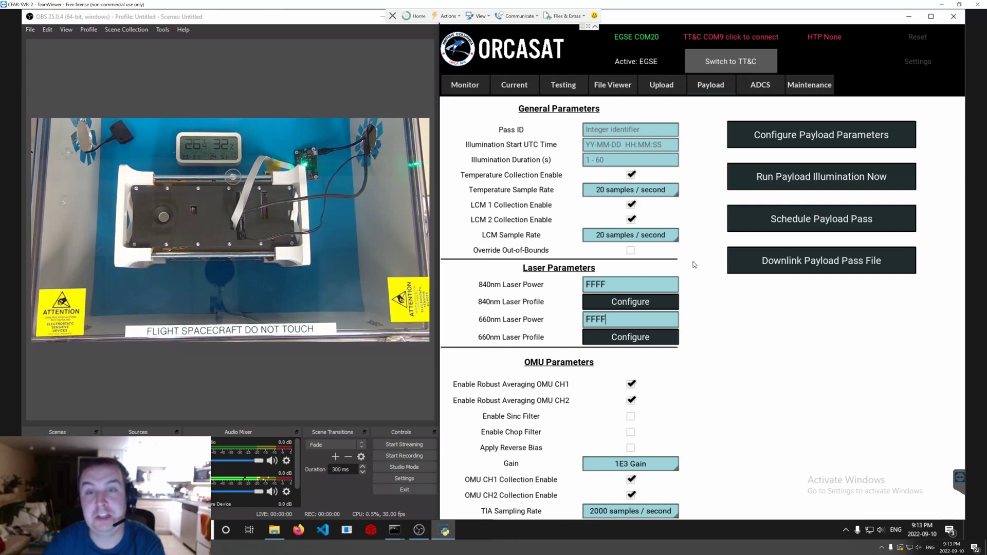
{"action": "left_click", "coordinate": [658, 302]}
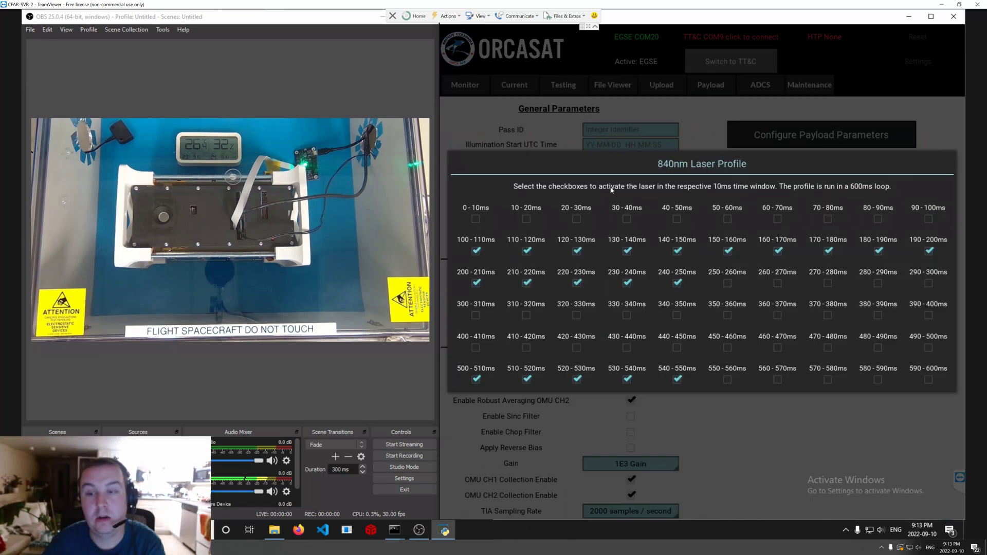
Close the 840nm Laser Profile window, leaving the profile unchanged.
{"action": "left_click", "coordinate": [769, 437]}
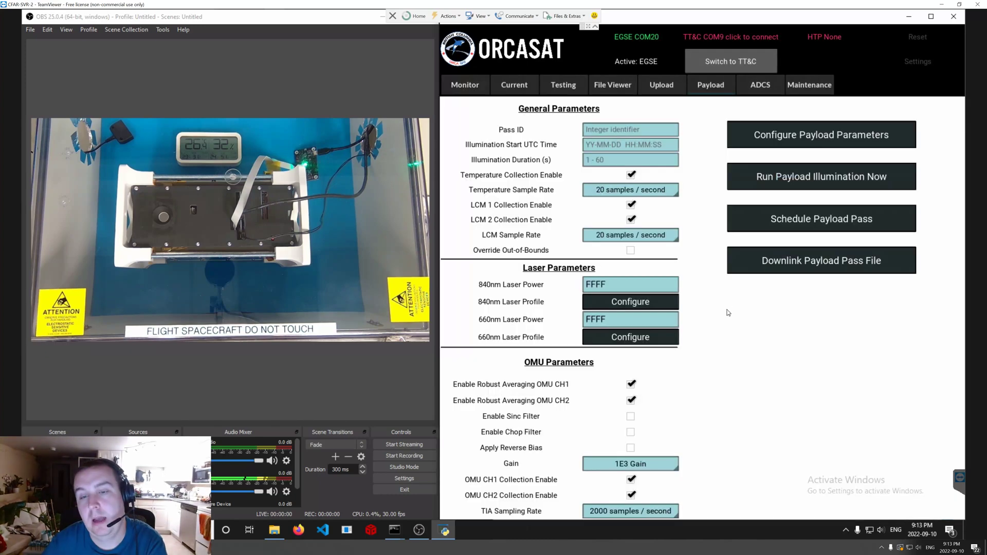
{"action": "left_click", "coordinate": [815, 266]}
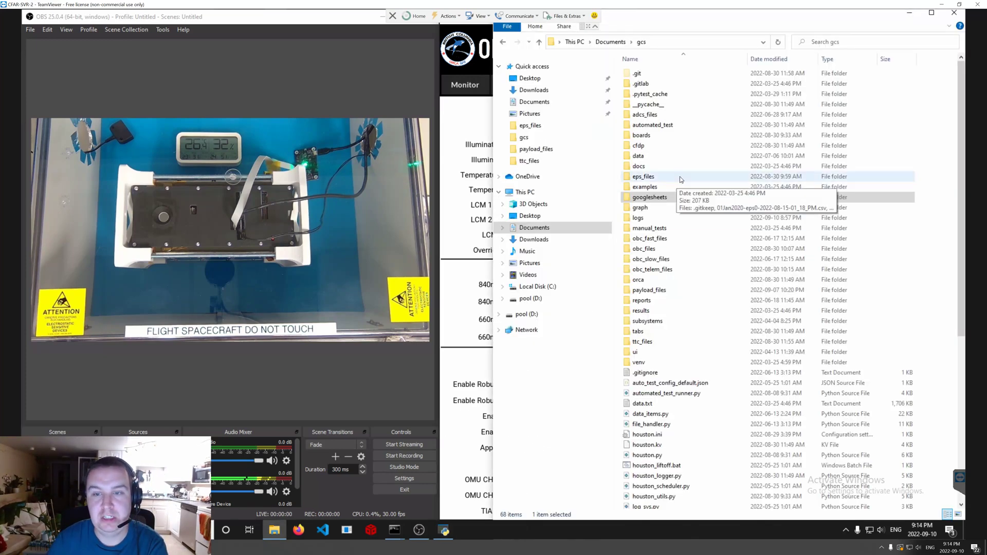
{"action": "double_click", "coordinate": [684, 253]}
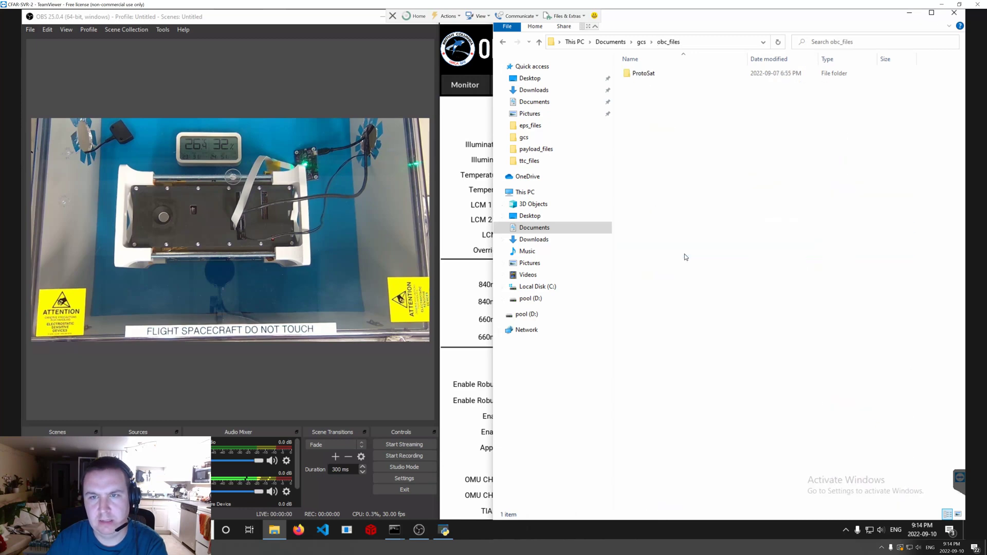
{"action": "double_click", "coordinate": [667, 75]}
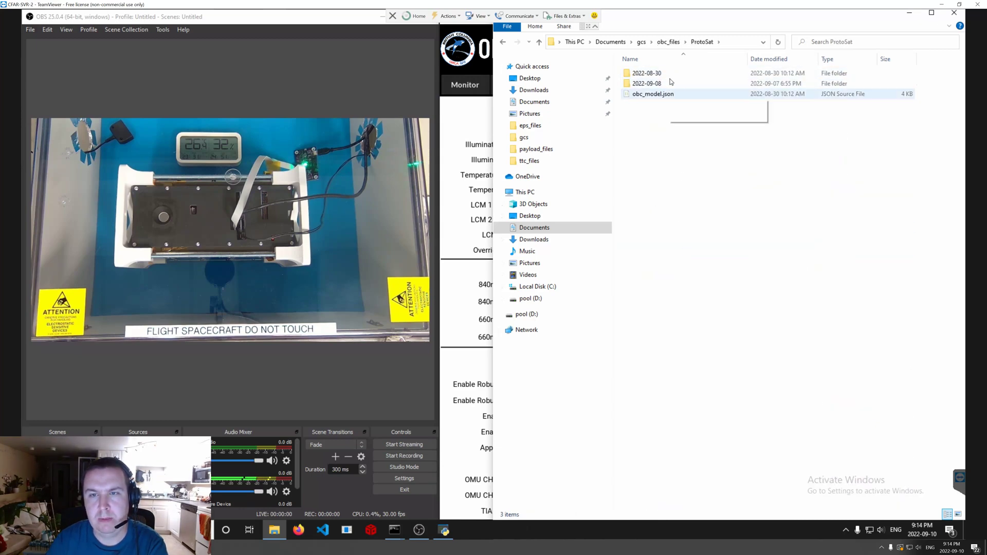
{"action": "double_click", "coordinate": [663, 87]}
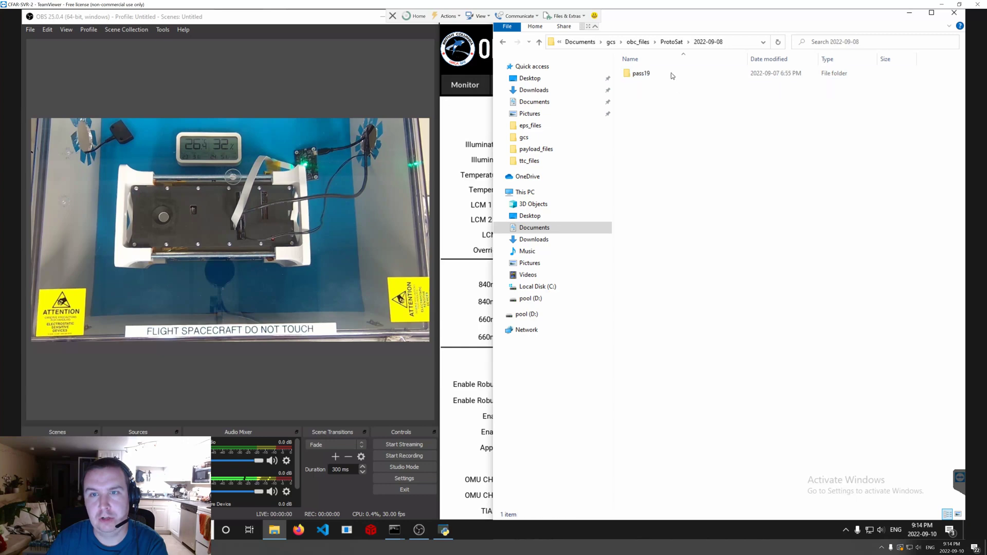
{"action": "key", "text": "alt+Left"}
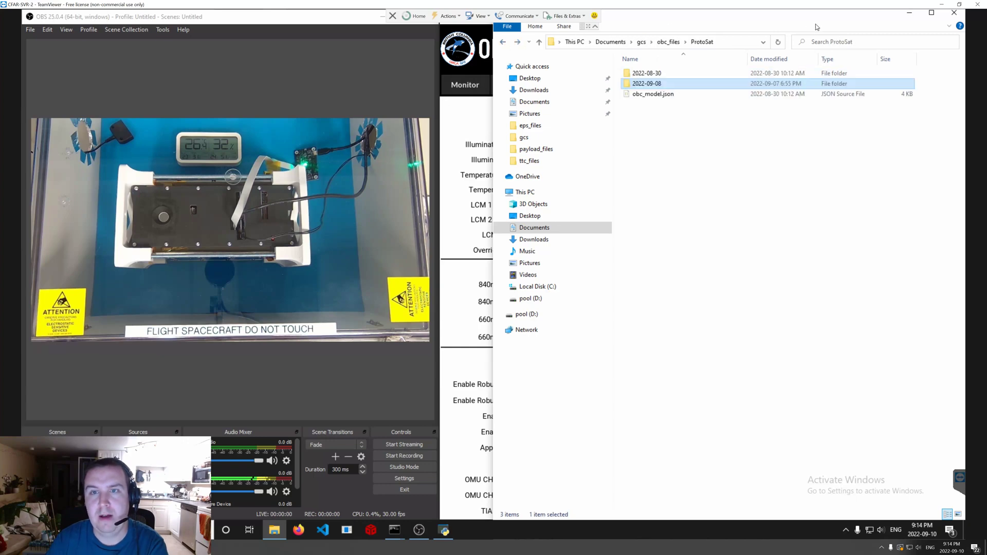
{"action": "key", "text": "alt+F4"}
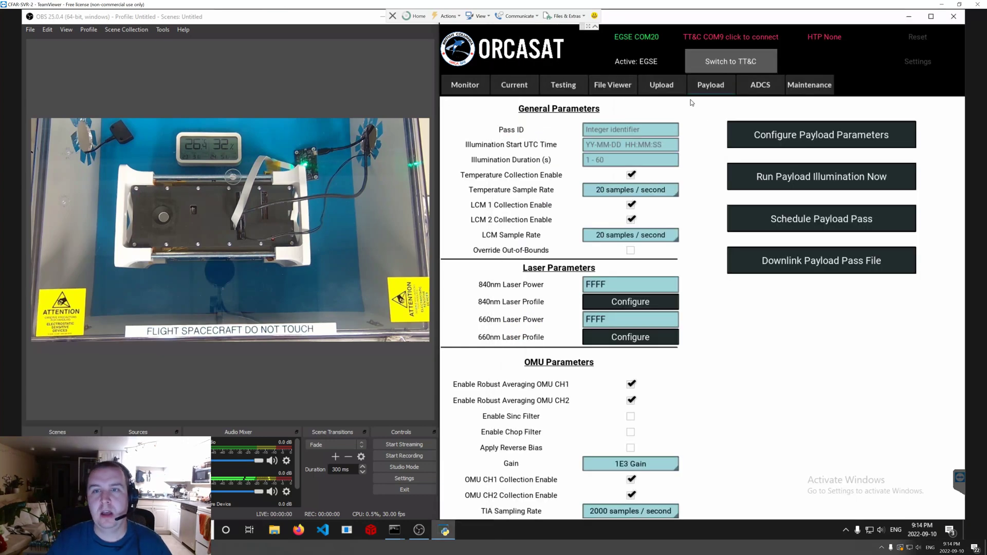
Check the Upload and Payload pages, then send OBC Reset (13 nrst_c) from Monitor.
{"action": "left_click", "coordinate": [675, 93]}
{"action": "left_click", "coordinate": [711, 88]}
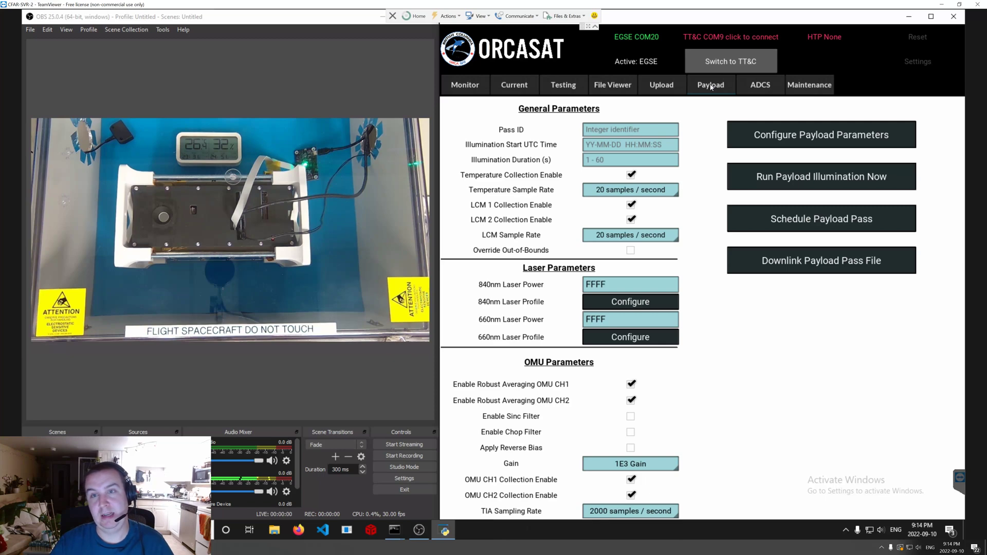
{"action": "left_click", "coordinate": [563, 85]}
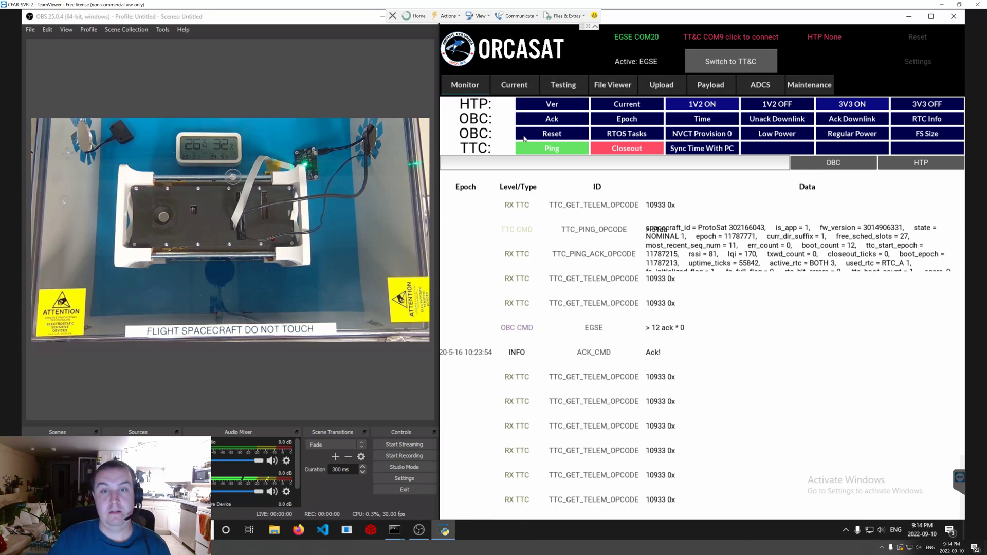
{"action": "left_click", "coordinate": [558, 136]}
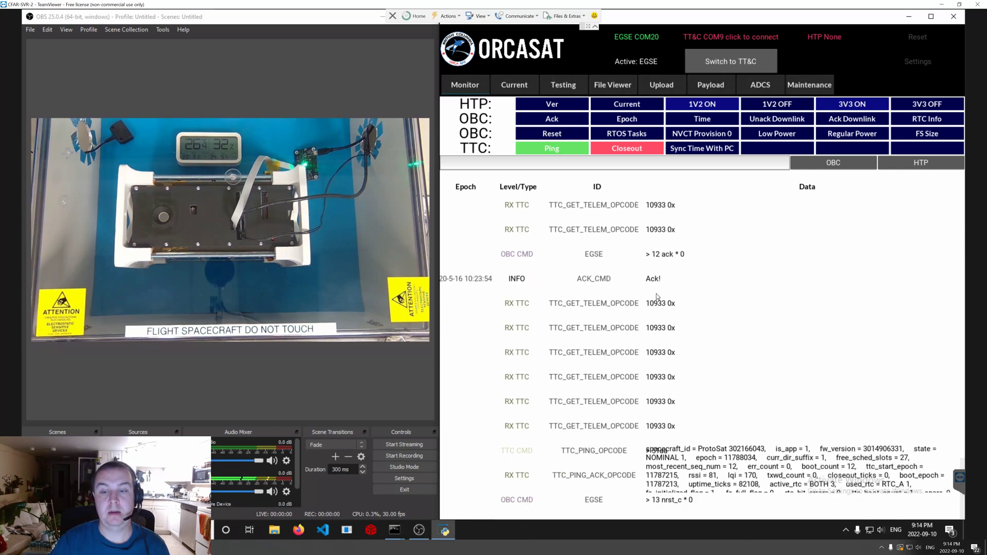